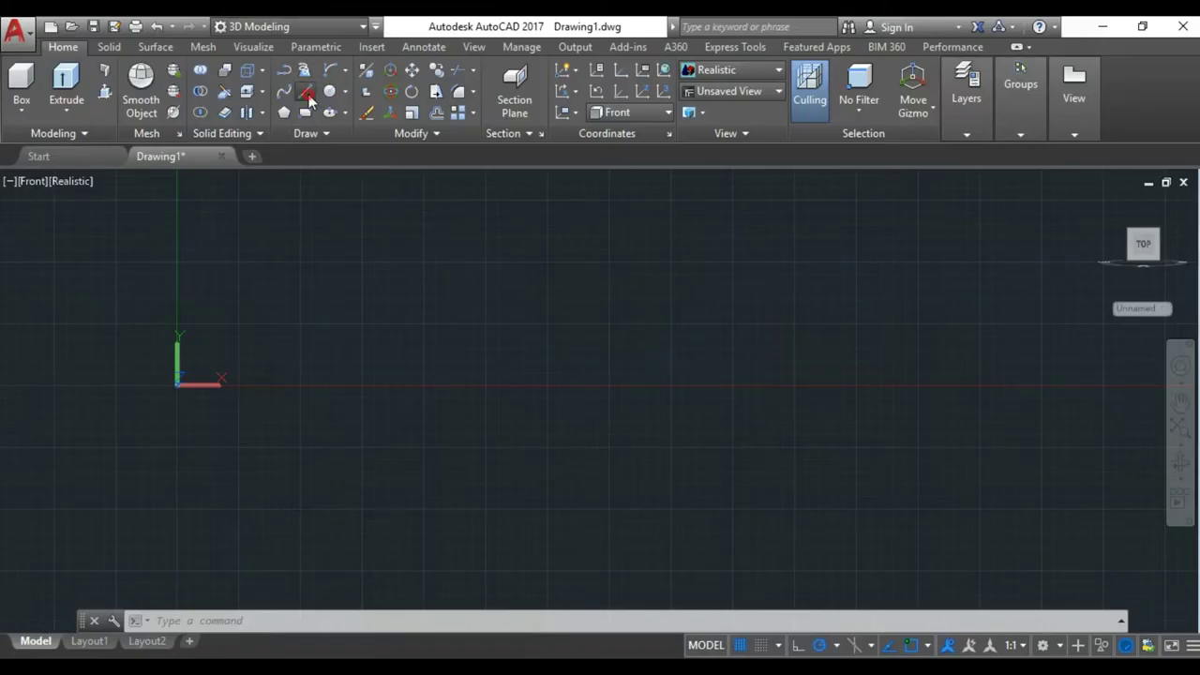
Draw a long vertical line with the LINE tool
{"action": "left_click", "coordinate": [308, 95]}
{"action": "left_click", "coordinate": [627, 295]}
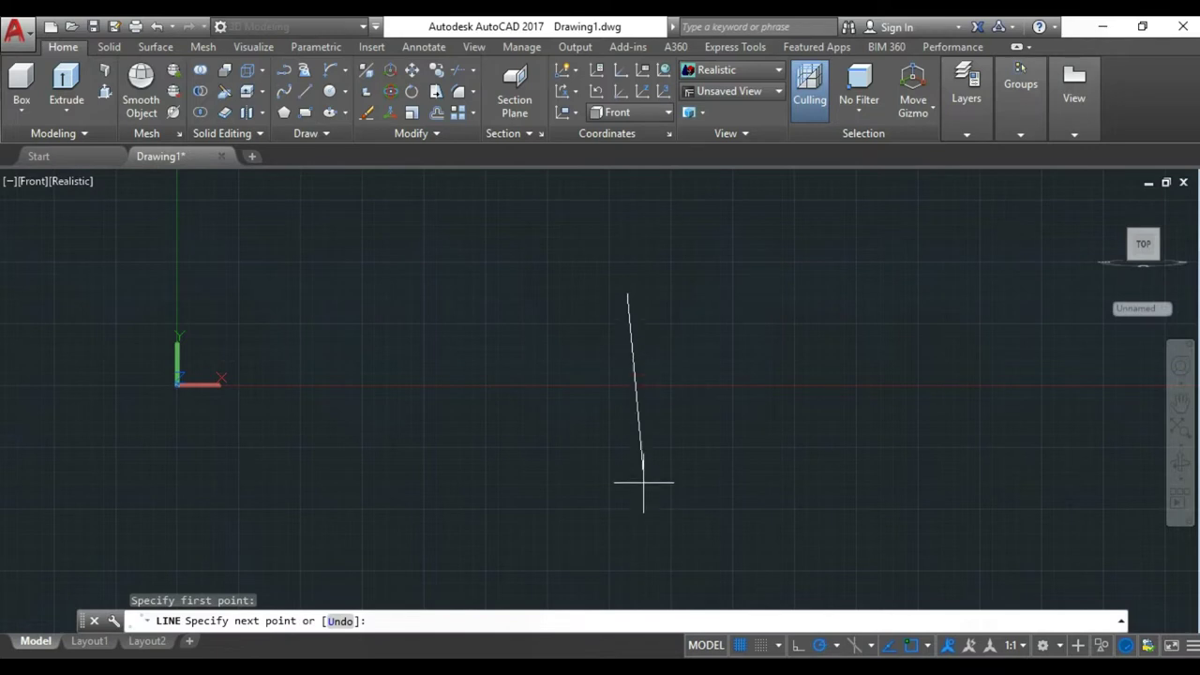
{"action": "left_click", "coordinate": [627, 553]}
{"action": "key", "text": "Return"}
{"action": "scroll", "coordinate": [580, 404], "scroll_direction": "up", "scroll_amount": 2}
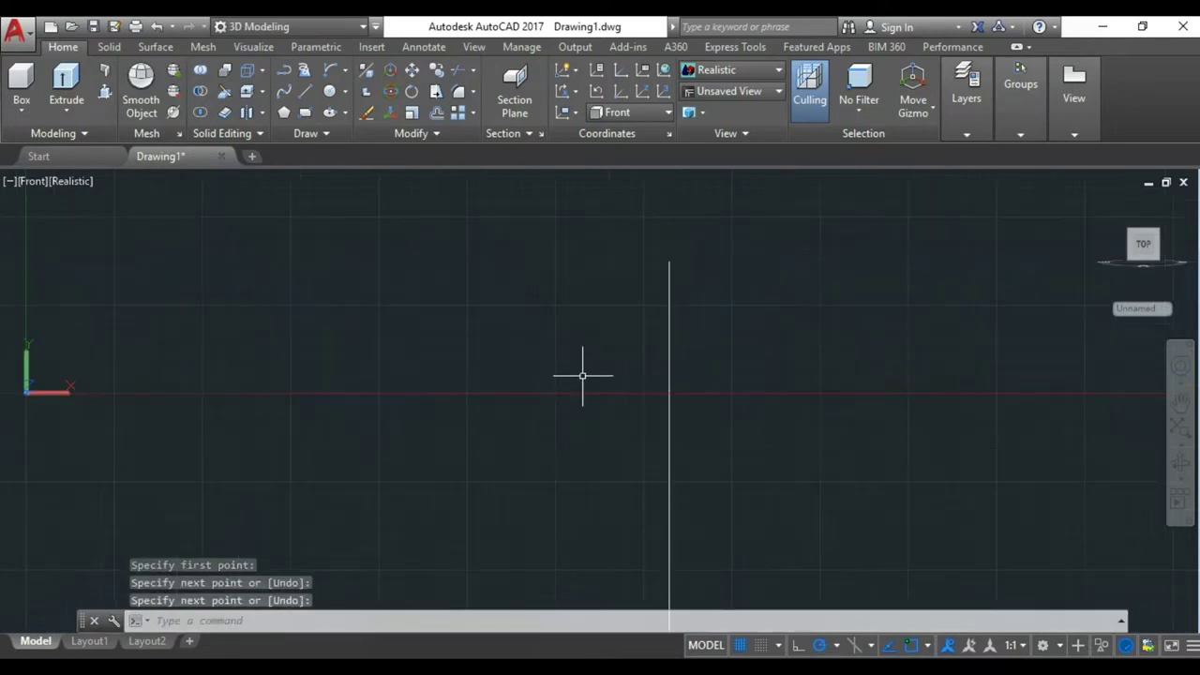
{"action": "scroll", "coordinate": [667, 335], "scroll_direction": "down", "scroll_amount": 1}
Draw a short horizontal line from near the top of the vertical line, extending left
{"action": "type", "text": "l"}
{"action": "key", "text": "Return"}
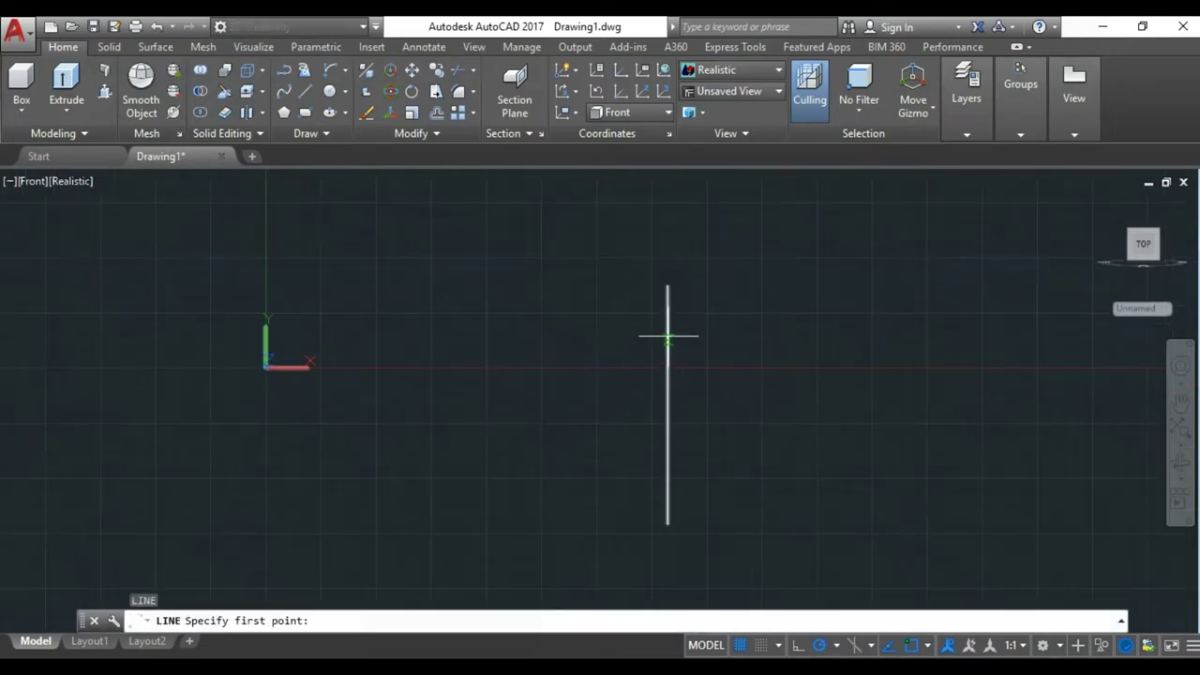
{"action": "left_click", "coordinate": [667, 335]}
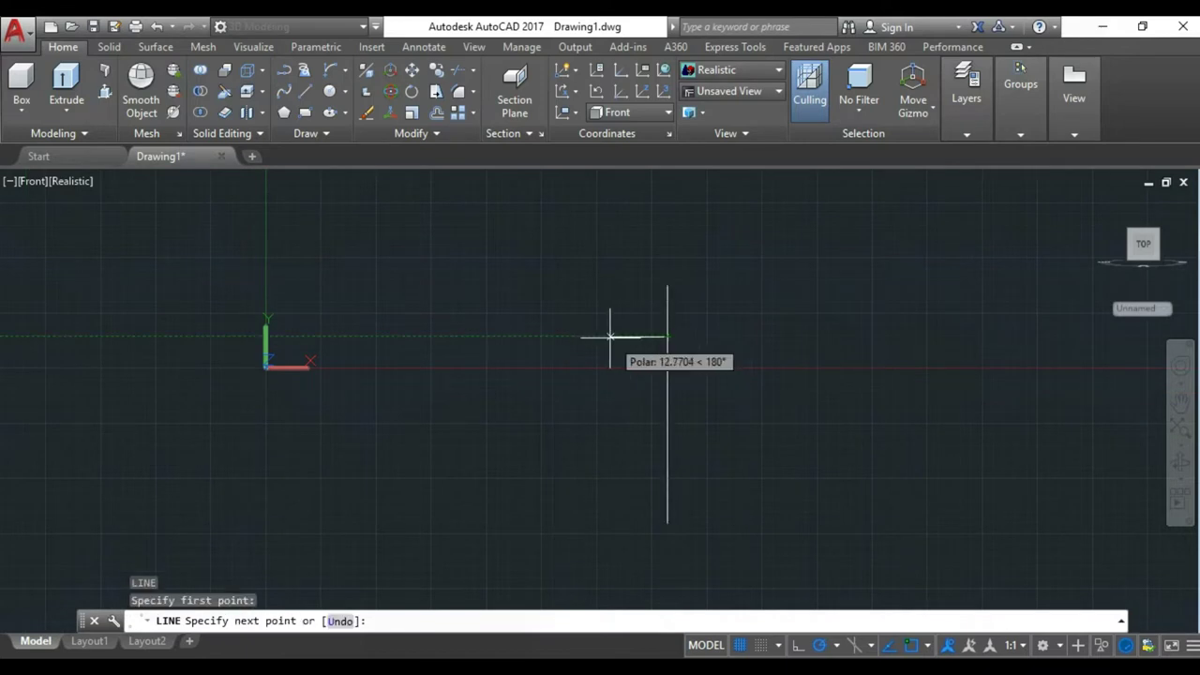
{"action": "left_click", "coordinate": [608, 336]}
{"action": "key", "text": "Return"}
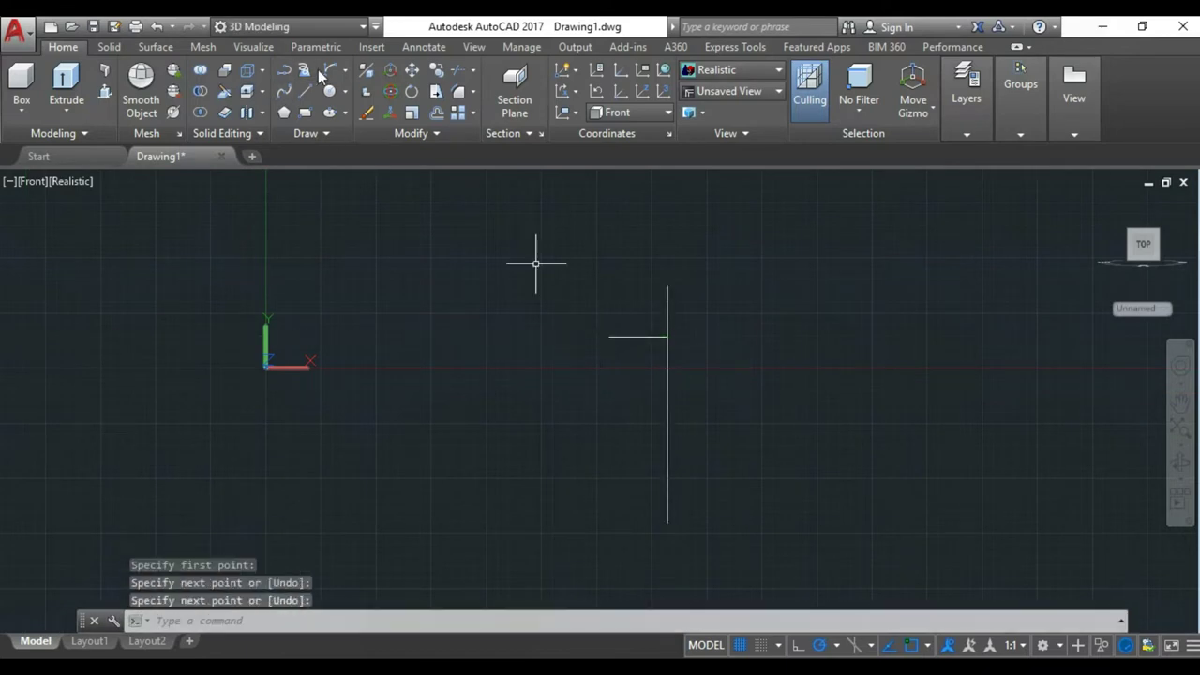
Start the ARC command with the alias A
{"action": "type", "text": "a"}
{"action": "key", "text": "Return"}
{"action": "scroll", "coordinate": [666, 302], "scroll_direction": "up", "scroll_amount": 3}
Draw a start-end-direction semicircular arc spanning the short horizontal line
{"action": "left_click", "coordinate": [516, 354]}
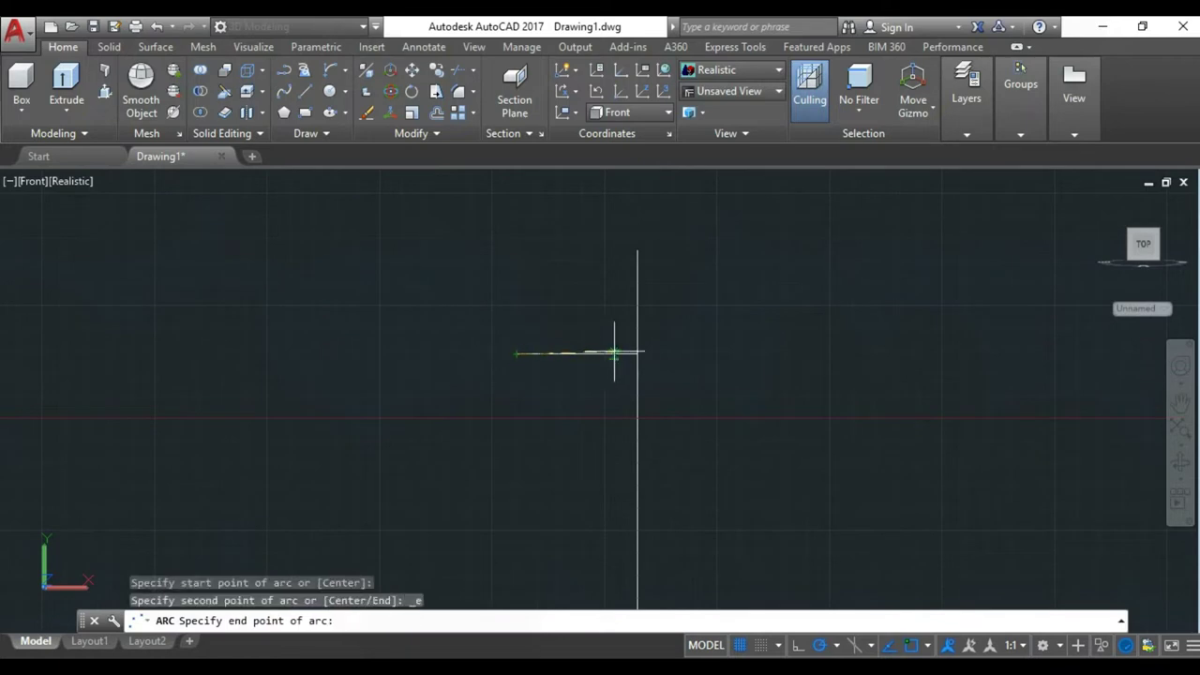
{"action": "left_click", "coordinate": [637, 354]}
{"action": "left_click", "coordinate": [518, 237]}
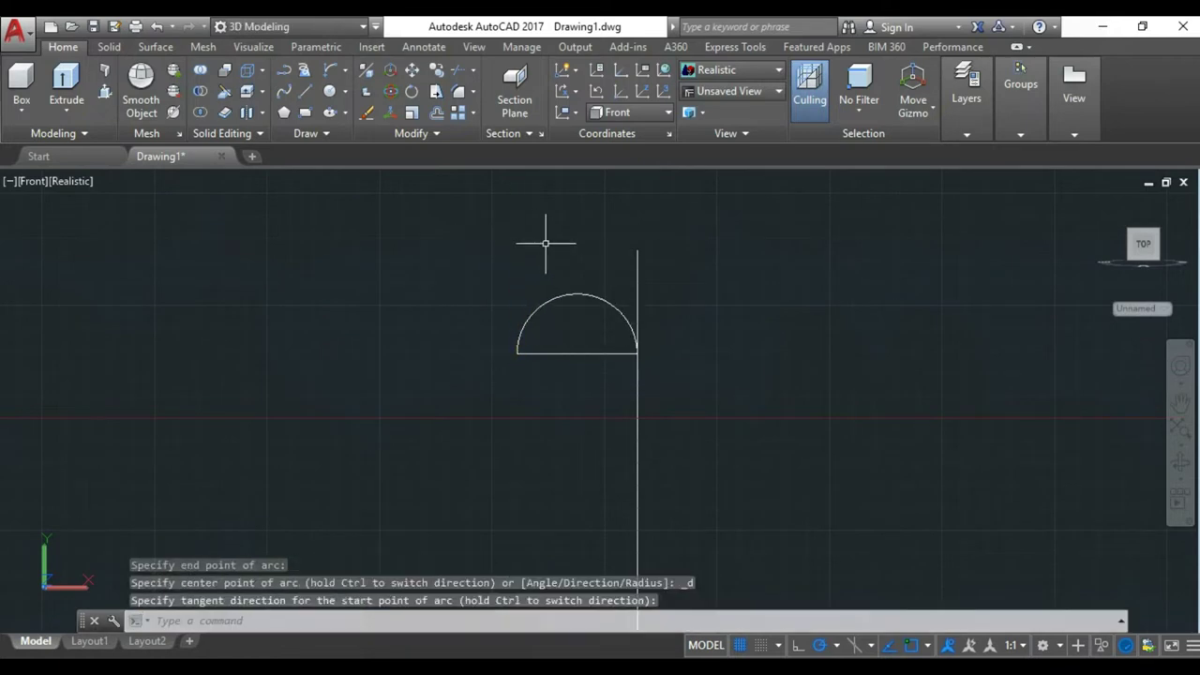
{"action": "scroll", "coordinate": [651, 291], "scroll_direction": "down", "scroll_amount": 2}
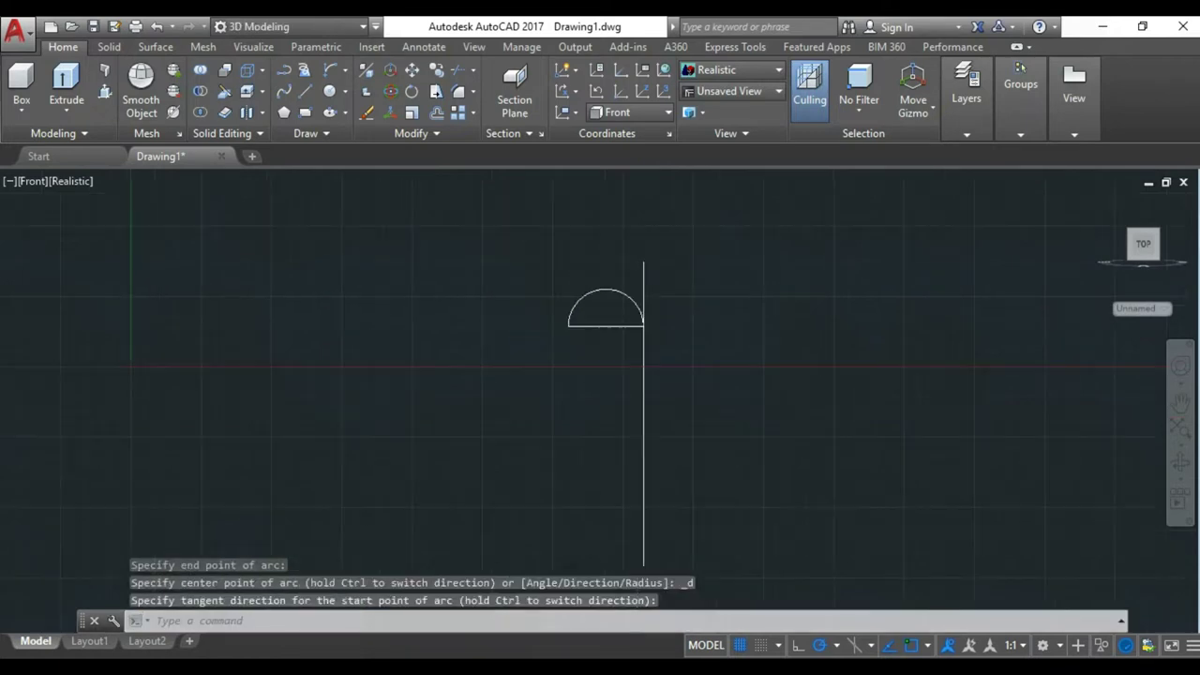
Trim the vertical line above the arc and erase the straight chord beneath it
{"action": "type", "text": "tr"}
{"action": "key", "text": "Return"}
{"action": "left_click", "coordinate": [643, 293]}
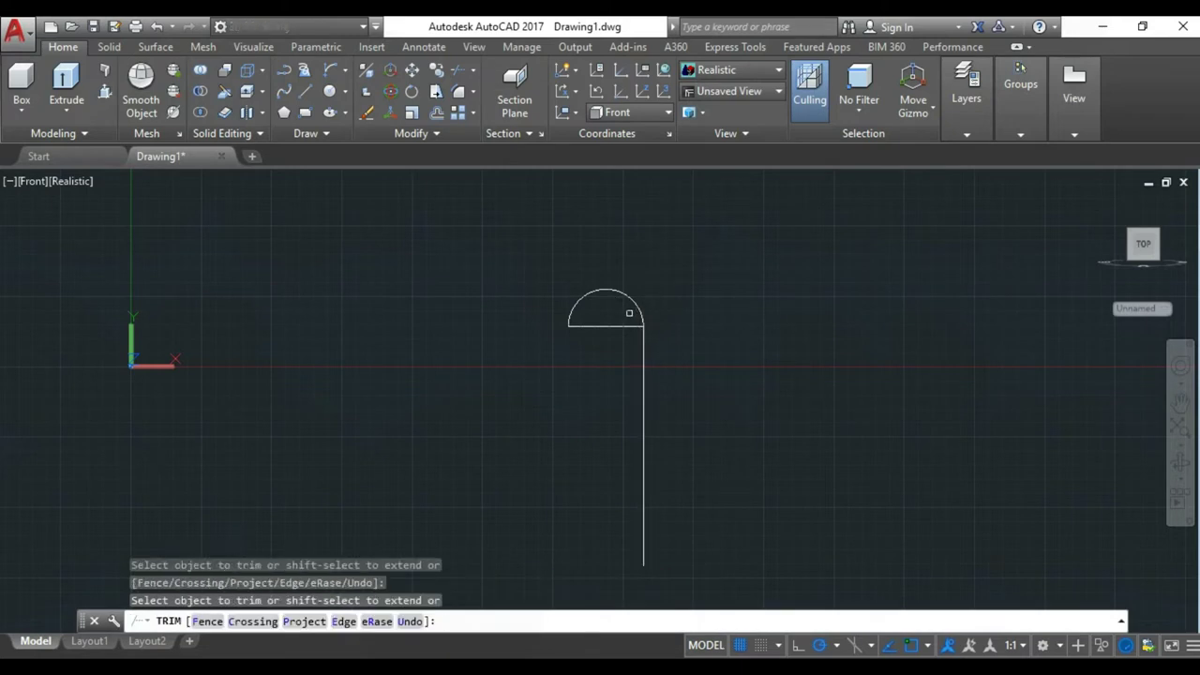
{"action": "left_click", "coordinate": [603, 325]}
{"action": "key", "text": "Escape"}
{"action": "left_click", "coordinate": [605, 324]}
{"action": "key", "text": "Delete"}
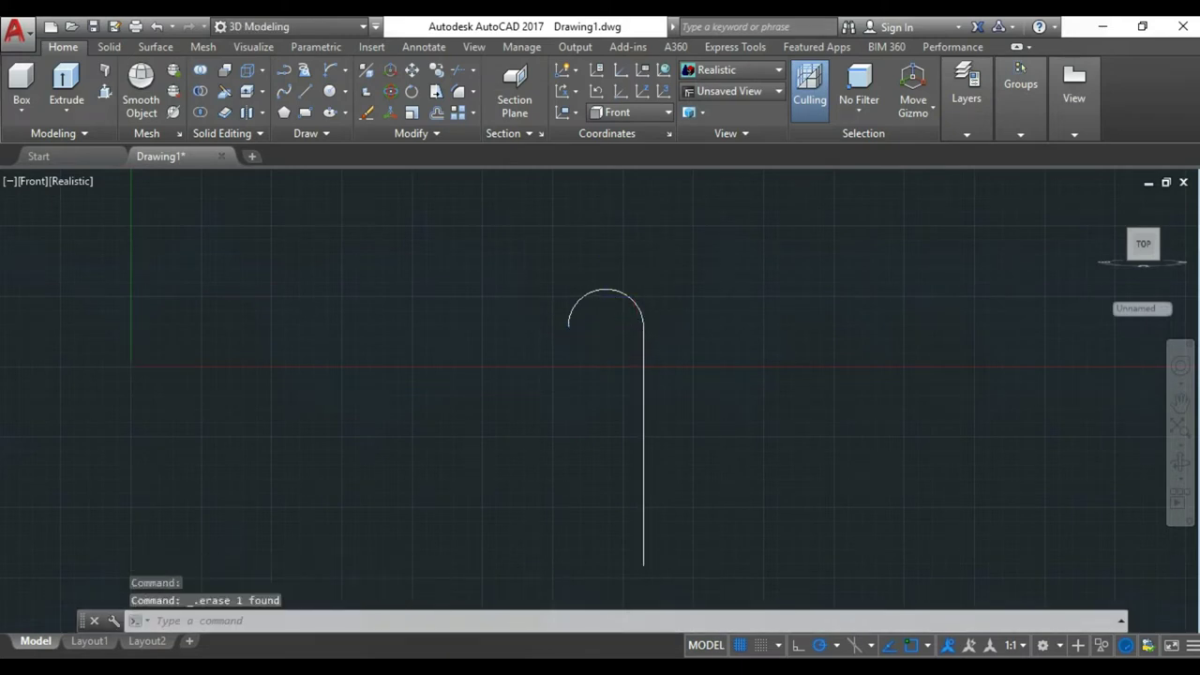
Start the LINE command with the alias L
{"action": "scroll", "coordinate": [523, 306], "scroll_direction": "up", "scroll_amount": 2}
{"action": "type", "text": "l"}
{"action": "key", "text": "Return"}
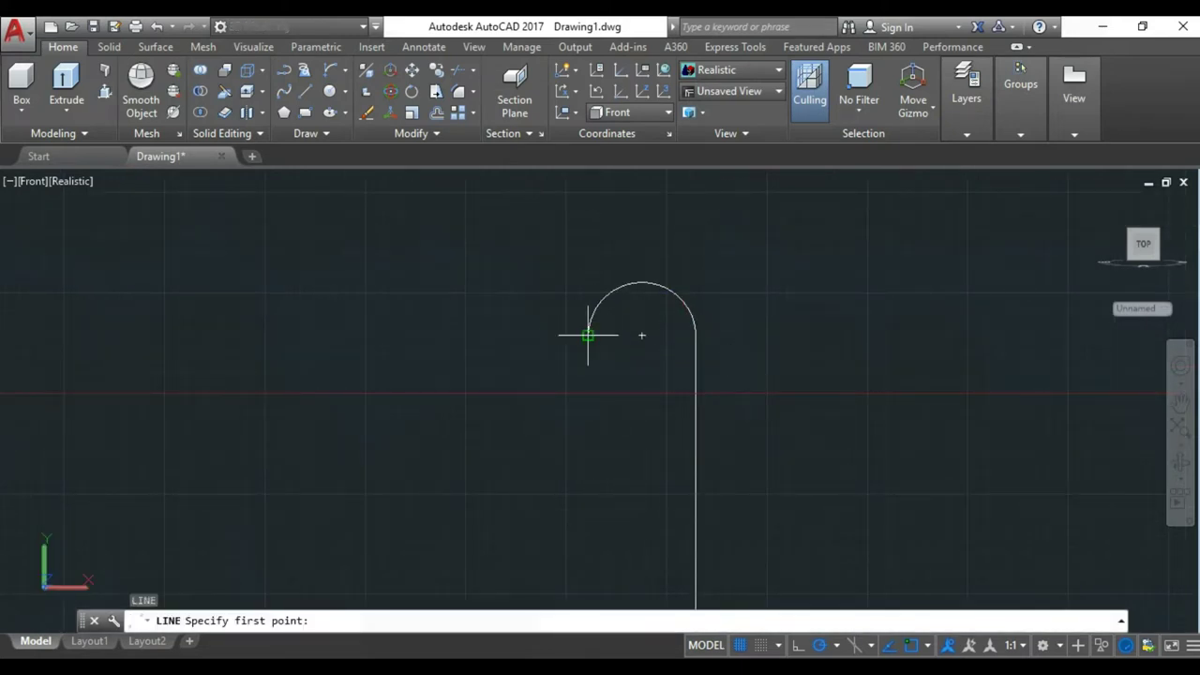
Draw a short tail down from the arc's left end, then grip-stretch it longer
{"action": "left_click", "coordinate": [587, 335]}
{"action": "left_click", "coordinate": [587, 372]}
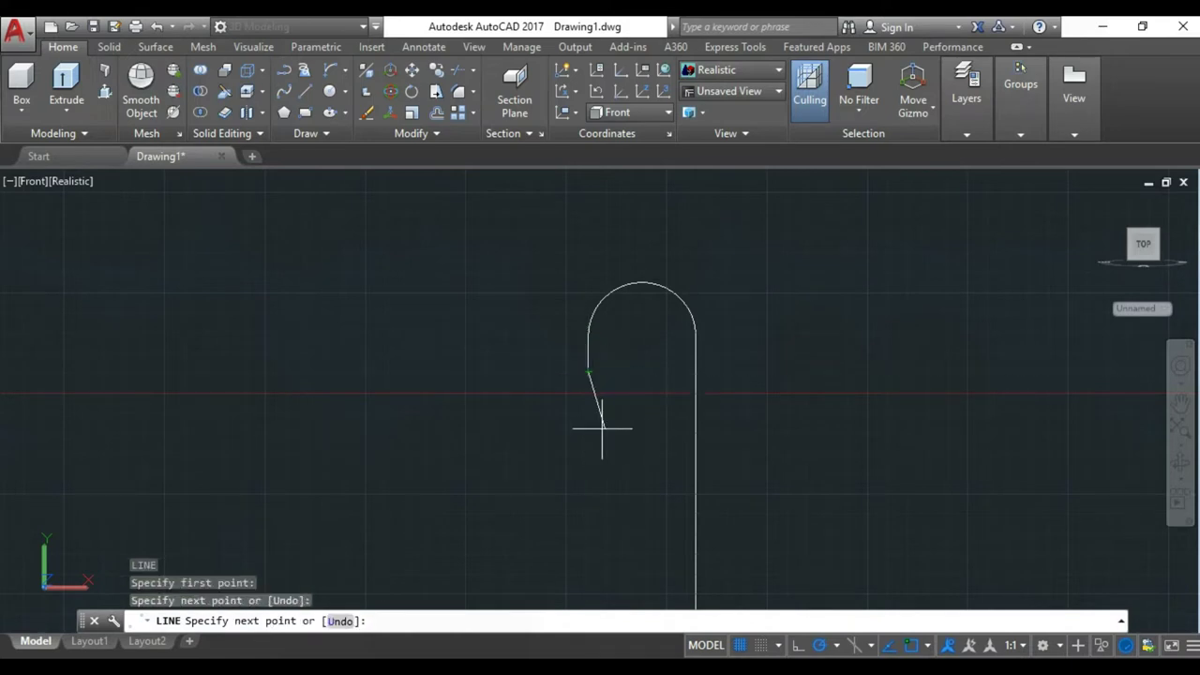
{"action": "scroll", "coordinate": [601, 394], "scroll_direction": "down", "scroll_amount": 2}
{"action": "key", "text": "Return"}
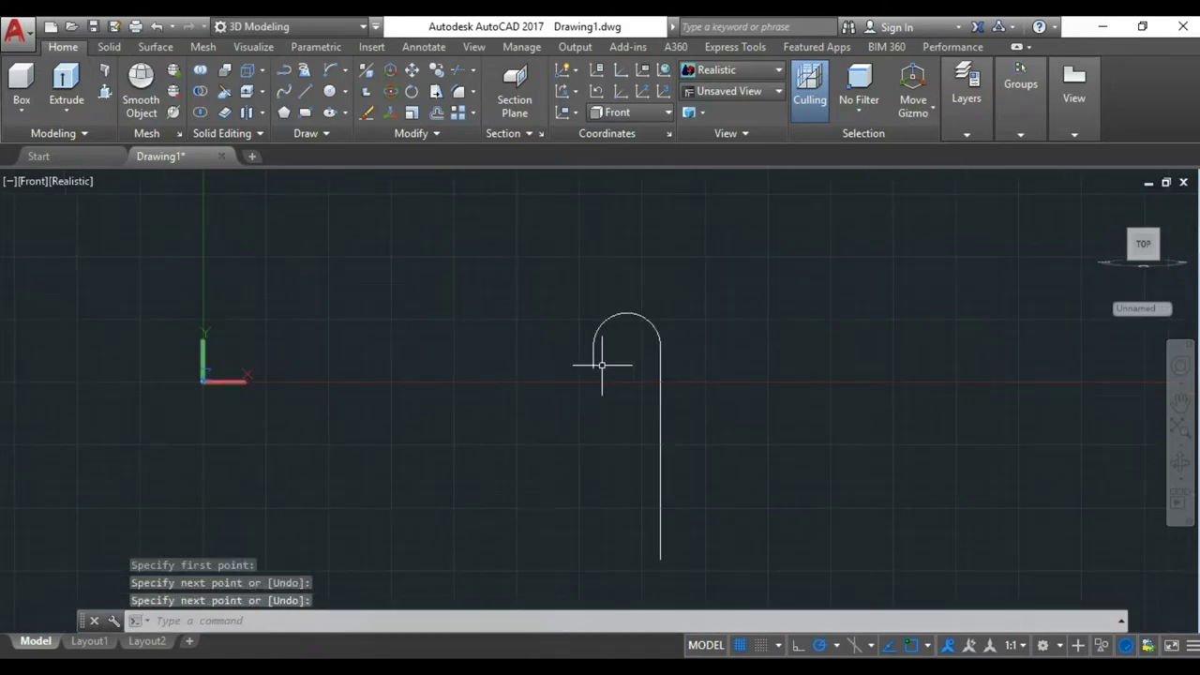
{"action": "scroll", "coordinate": [601, 365], "scroll_direction": "up", "scroll_amount": 3}
{"action": "left_click", "coordinate": [585, 366]}
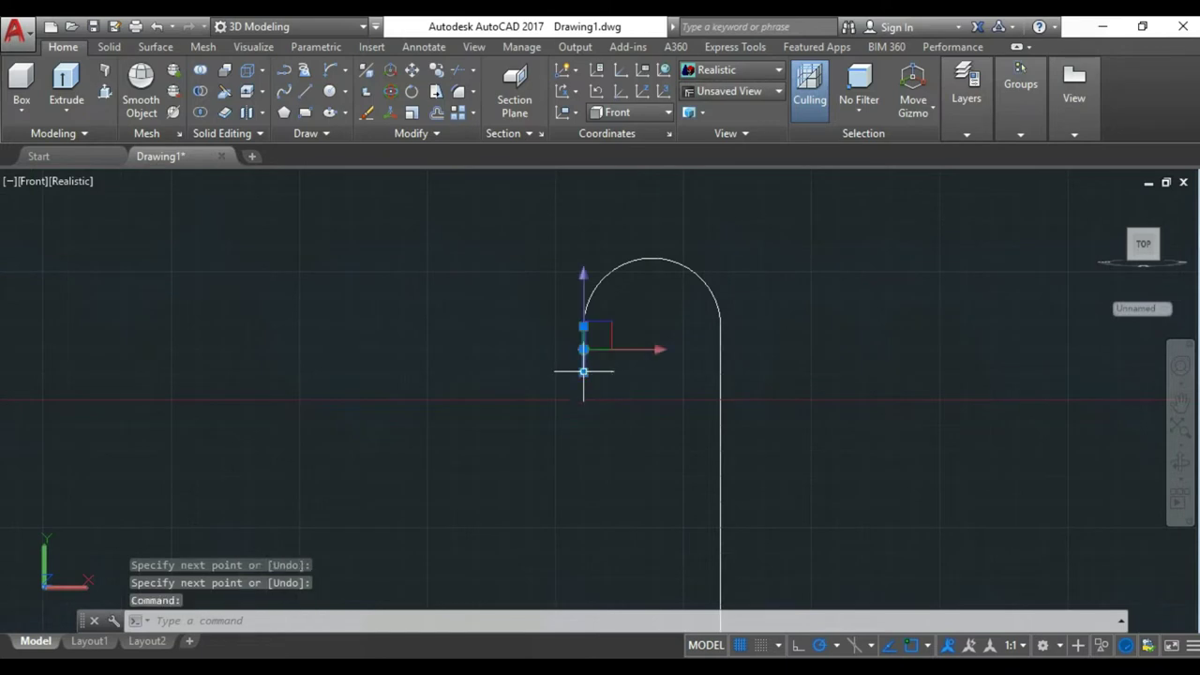
{"action": "scroll", "coordinate": [584, 378], "scroll_direction": "up", "scroll_amount": 3}
{"action": "left_click", "coordinate": [583, 383]}
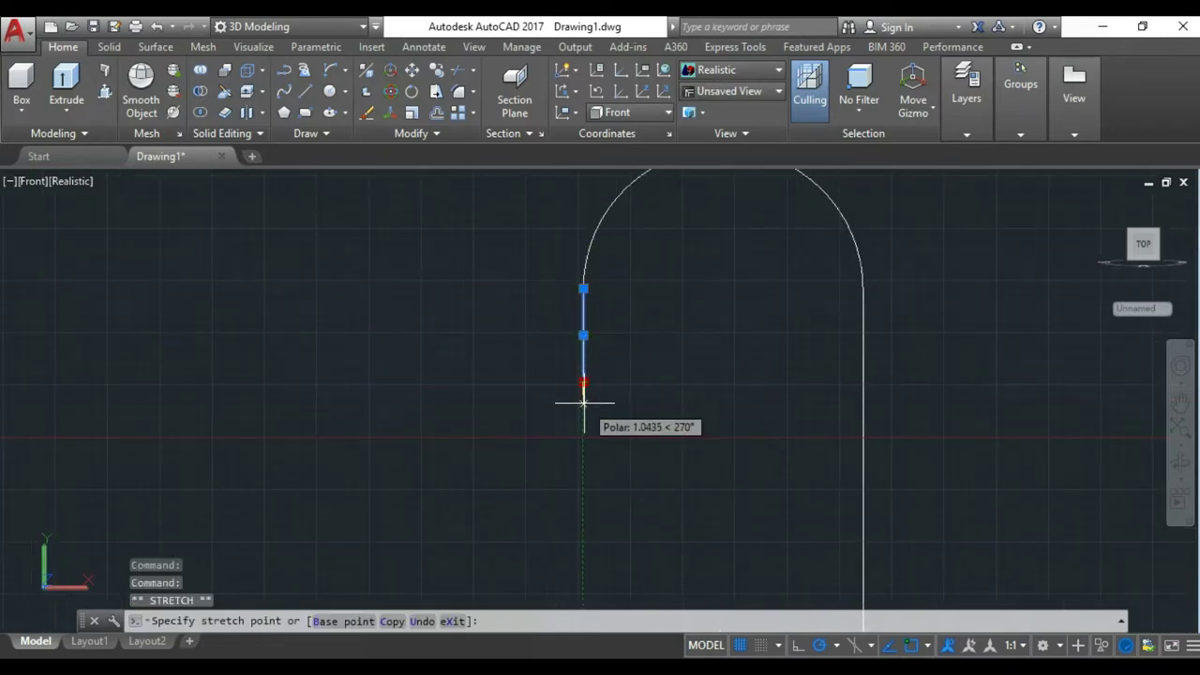
{"action": "left_click", "coordinate": [583, 402]}
{"action": "scroll", "coordinate": [591, 403], "scroll_direction": "down", "scroll_amount": 4}
{"action": "key", "text": "Escape"}
JOIN the shaft, arc and tail into a single polyline
{"action": "scroll", "coordinate": [655, 303], "scroll_direction": "down", "scroll_amount": 2}
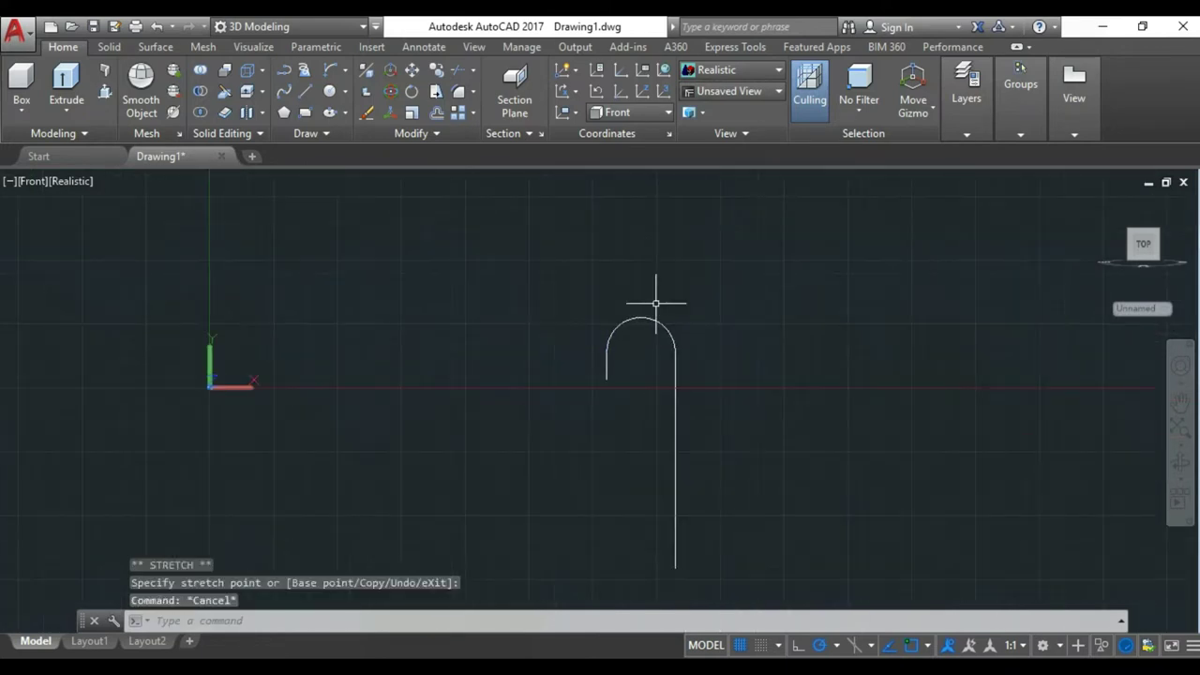
{"action": "scroll", "coordinate": [655, 303], "scroll_direction": "down", "scroll_amount": 2}
{"action": "scroll", "coordinate": [646, 324], "scroll_direction": "up", "scroll_amount": 2}
{"action": "type", "text": "j"}
{"action": "key", "text": "Return"}
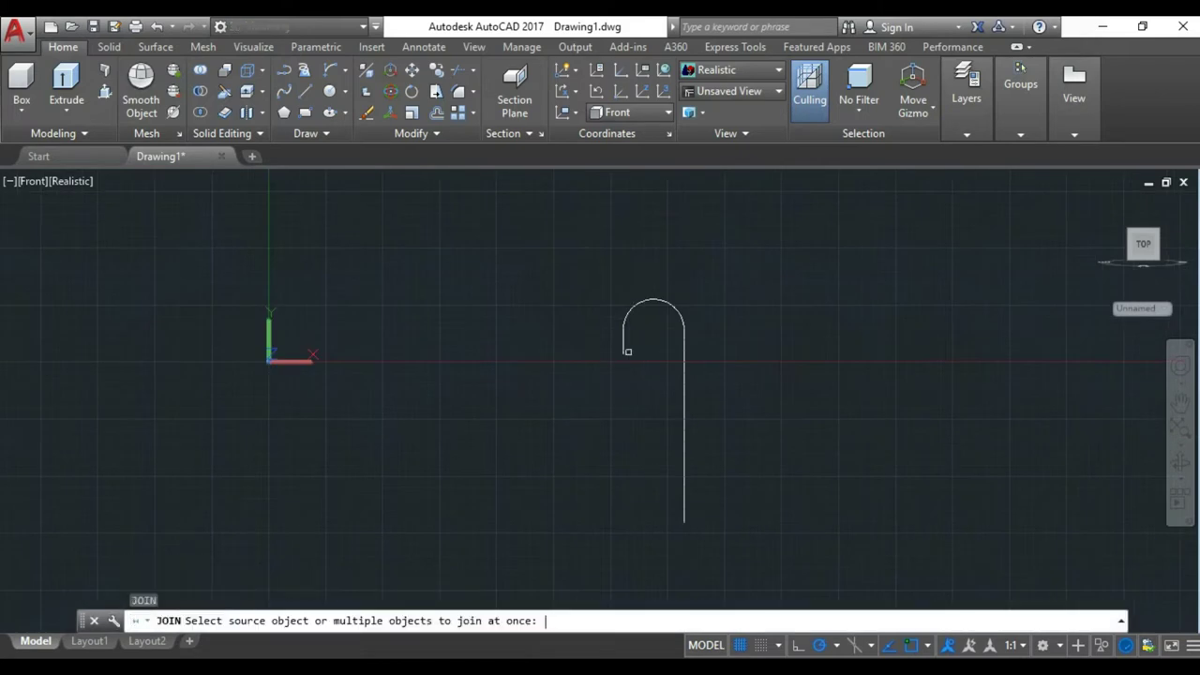
{"action": "left_click", "coordinate": [774, 554]}
{"action": "key", "text": "Return"}
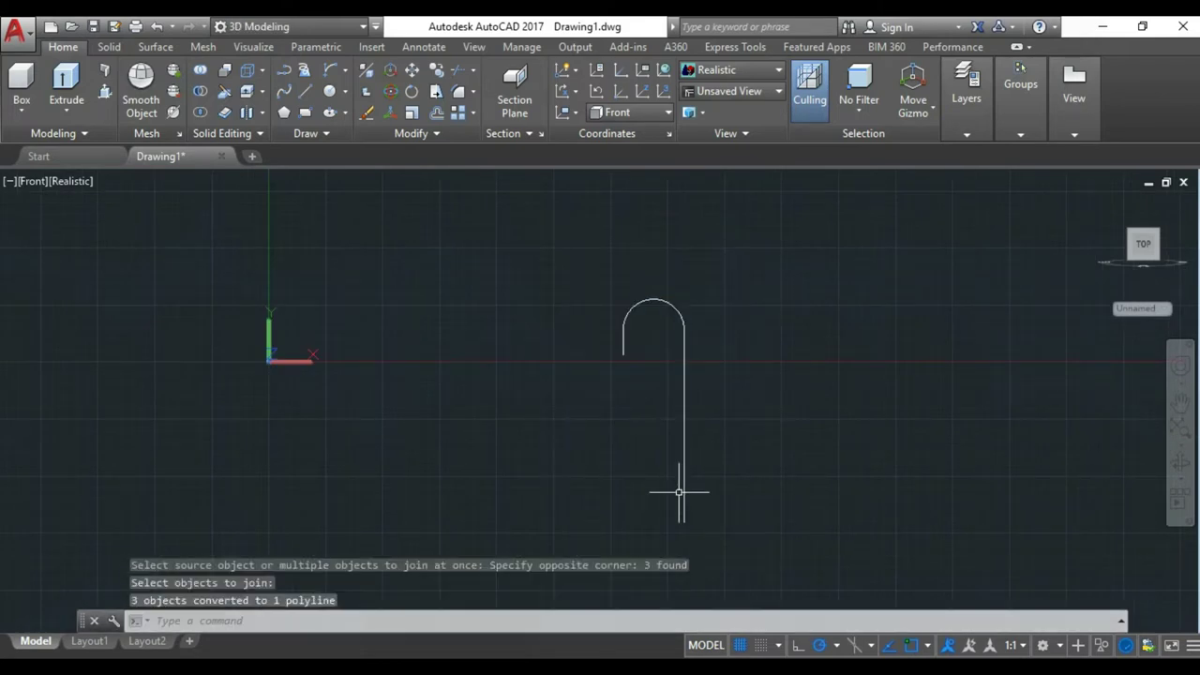
{"action": "left_click", "coordinate": [42, 182]}
Switch to Top view and orbit until the hook appears edge-on
{"action": "left_click", "coordinate": [62, 223]}
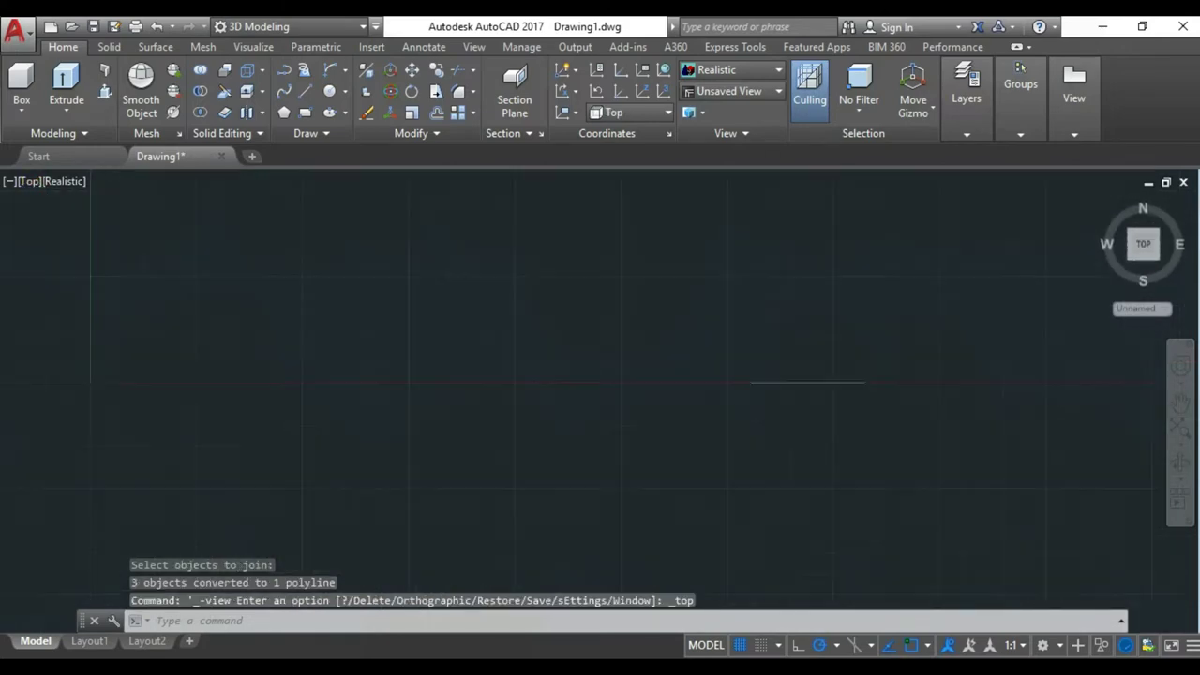
{"action": "left_click", "coordinate": [1180, 458]}
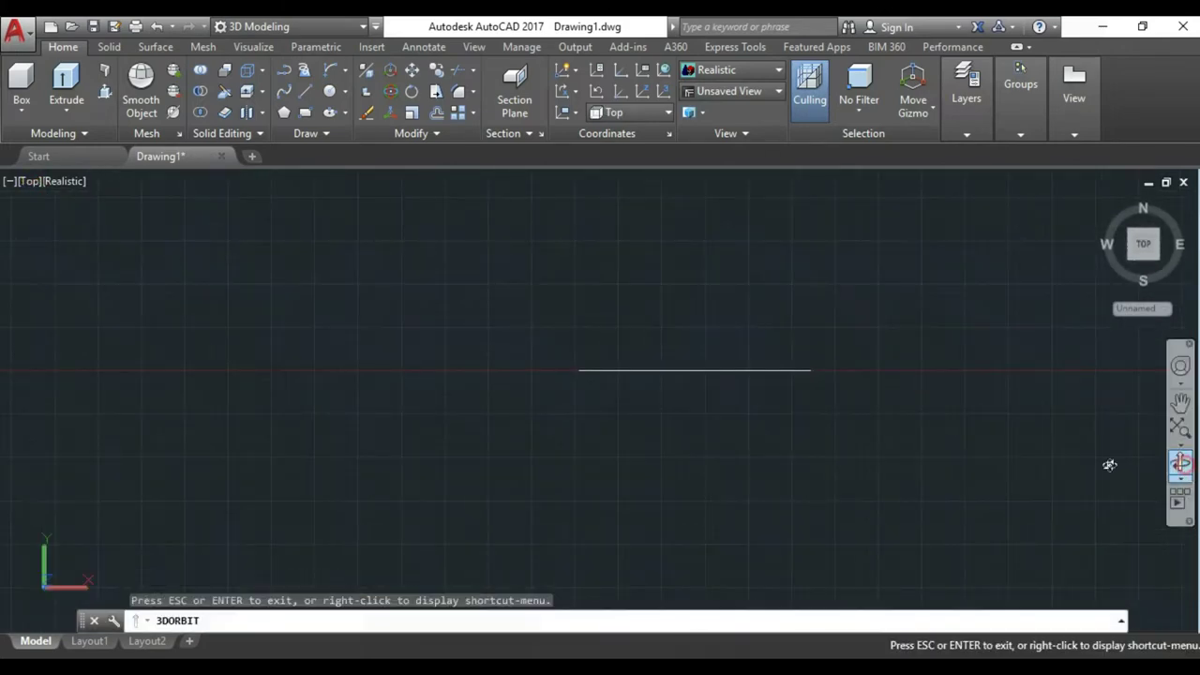
{"action": "left_click_drag", "start_coordinate": [1109, 460], "coordinate": [765, 350]}
{"action": "left_click_drag", "start_coordinate": [884, 418], "coordinate": [929, 557]}
{"action": "key", "text": "Escape"}
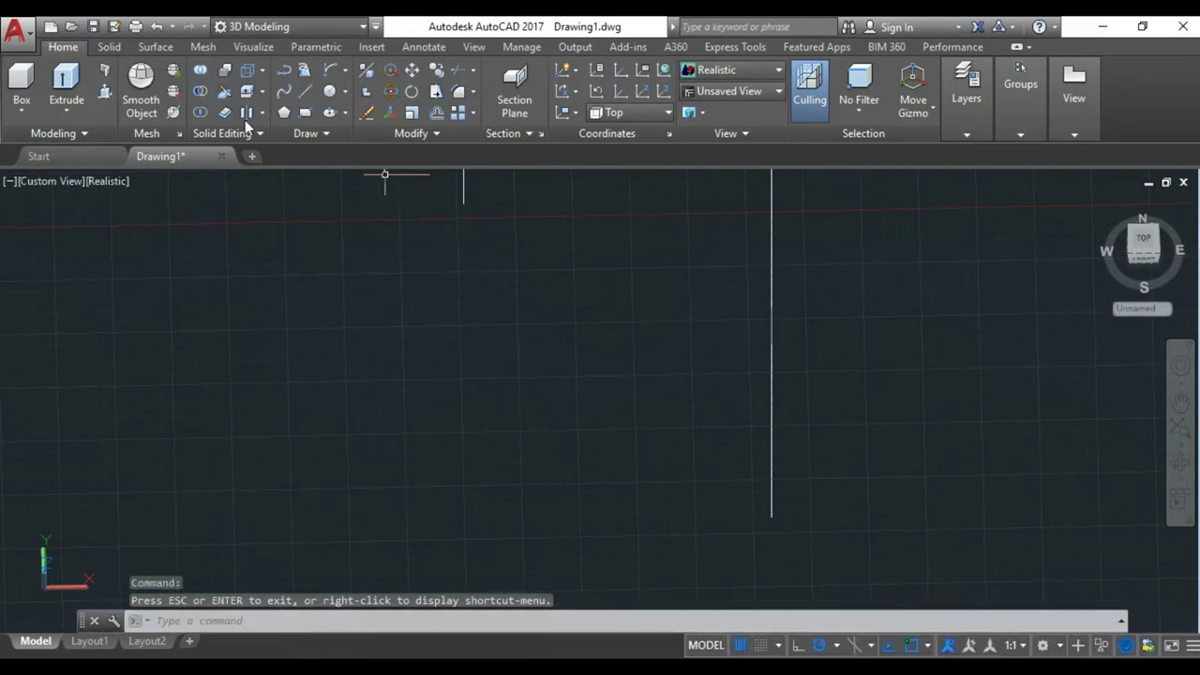
Draw a small circle at the hook's bottom end, then orbit until the hook stands vertical
{"action": "left_click", "coordinate": [331, 95]}
{"action": "left_click", "coordinate": [771, 515]}
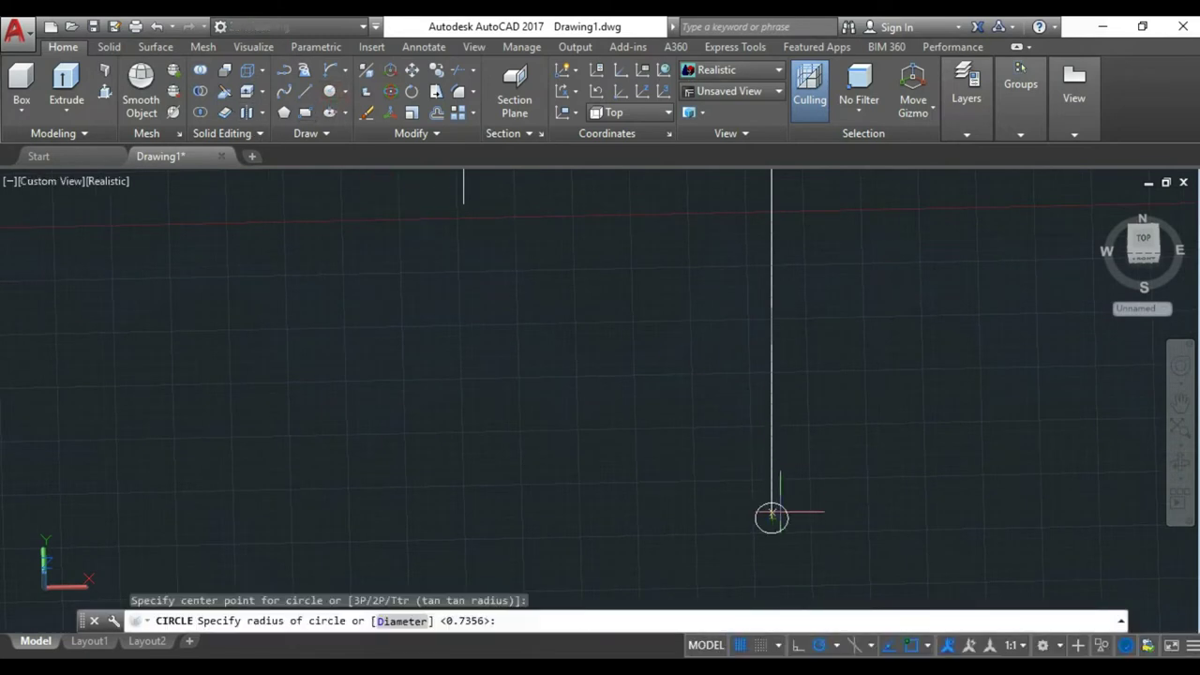
{"action": "left_click", "coordinate": [803, 511]}
{"action": "middle_click_drag", "start_coordinate": [804, 517], "coordinate": [676, 496], "text": "shift"}
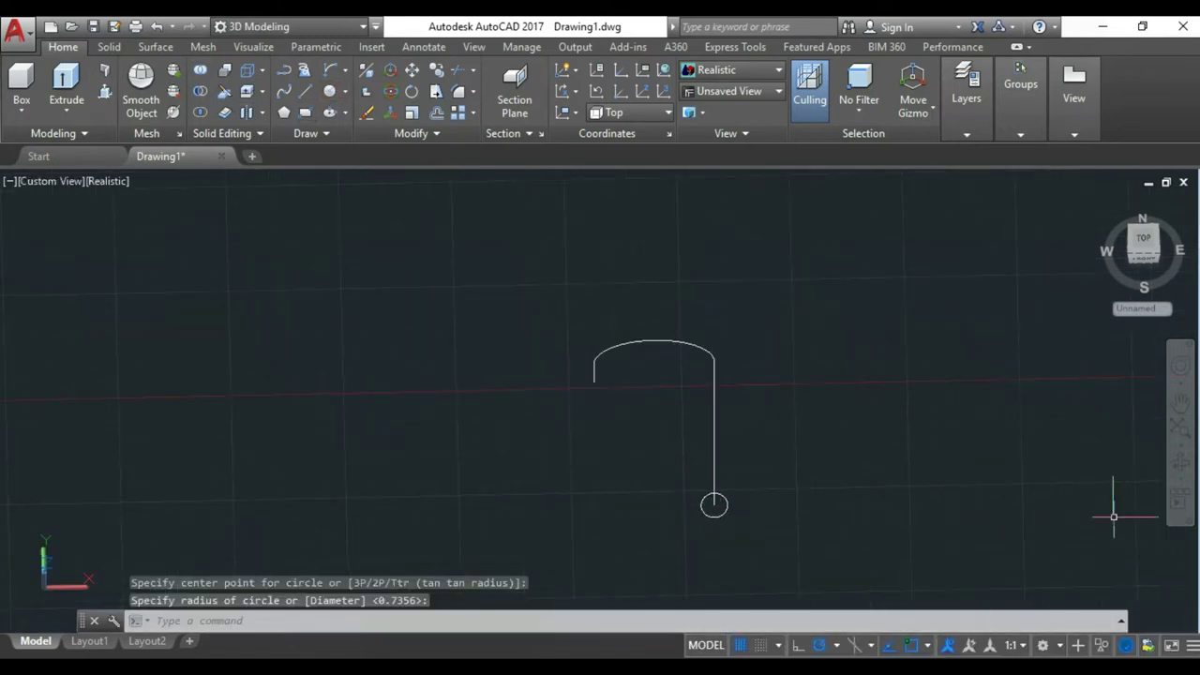
{"action": "middle_click_drag", "start_coordinate": [785, 469], "coordinate": [624, 279], "text": "shift"}
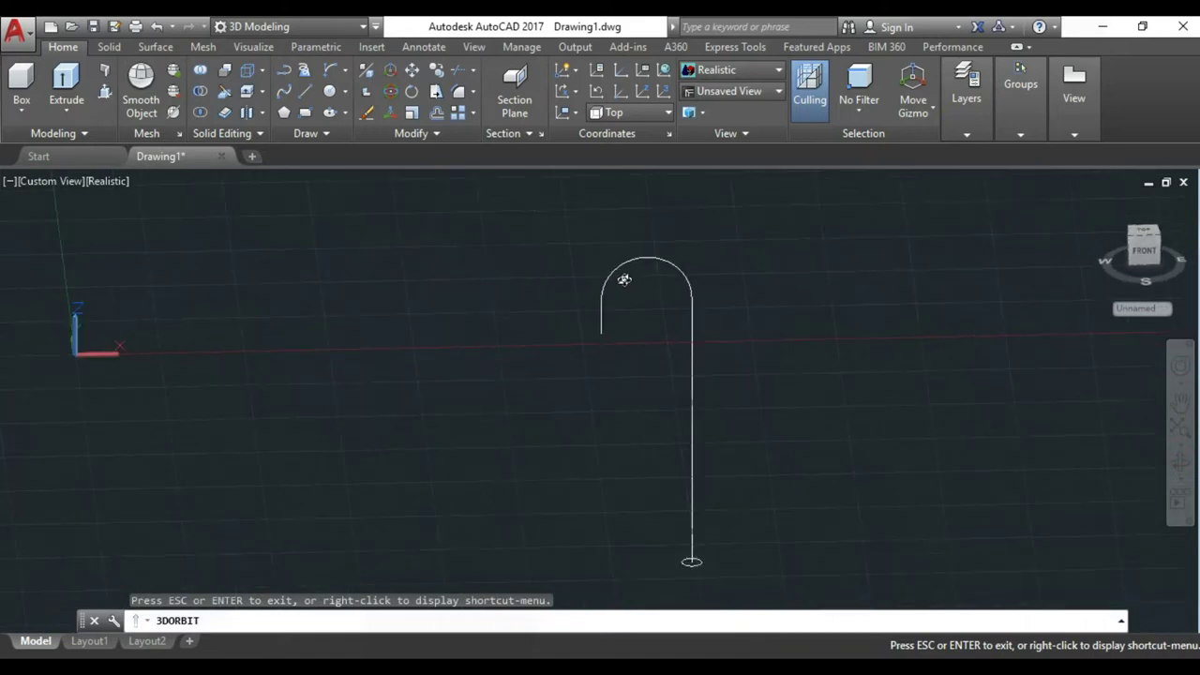
{"action": "mouse_move", "coordinate": [717, 454]}
{"action": "middle_mouse_down", "text": "shift"}
{"action": "mouse_move", "coordinate": [728, 576]}
{"action": "mouse_move", "coordinate": [700, 571]}
{"action": "middle_mouse_up", "text": "shift"}
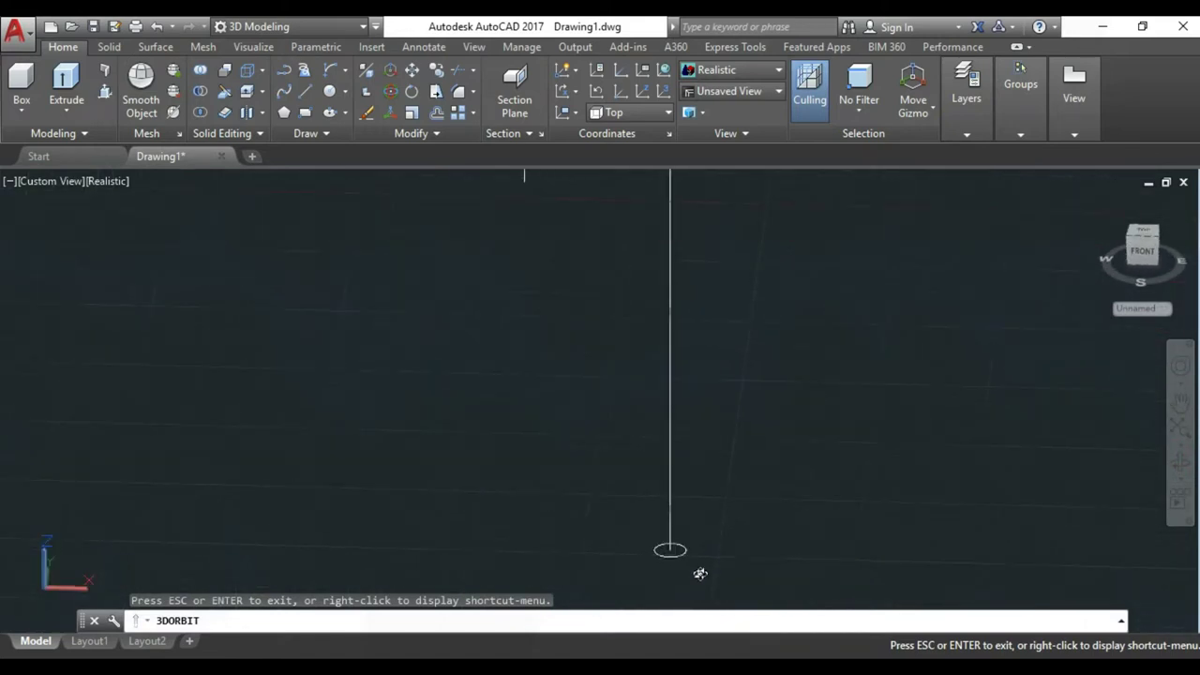
{"action": "left_click", "coordinate": [669, 555]}
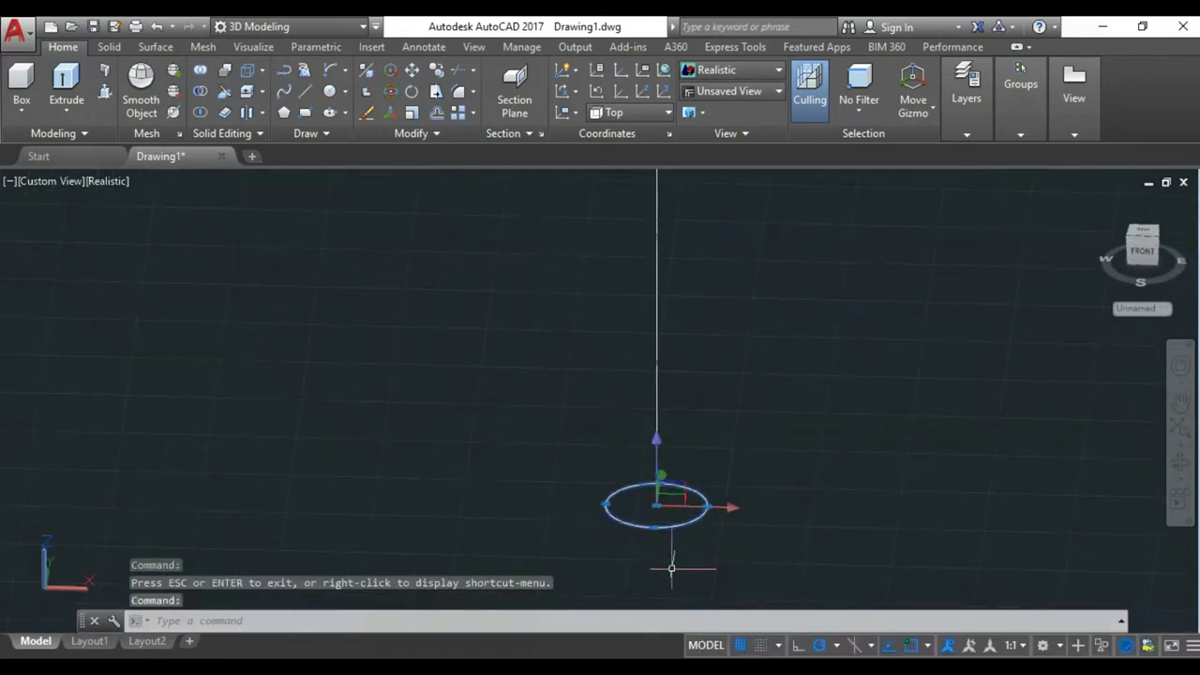
Try a quadrant-grip resize of the circle, then cancel so its size stays unchanged
{"action": "left_click", "coordinate": [654, 527]}
{"action": "scroll", "coordinate": [656, 535], "scroll_direction": "up", "scroll_amount": 5}
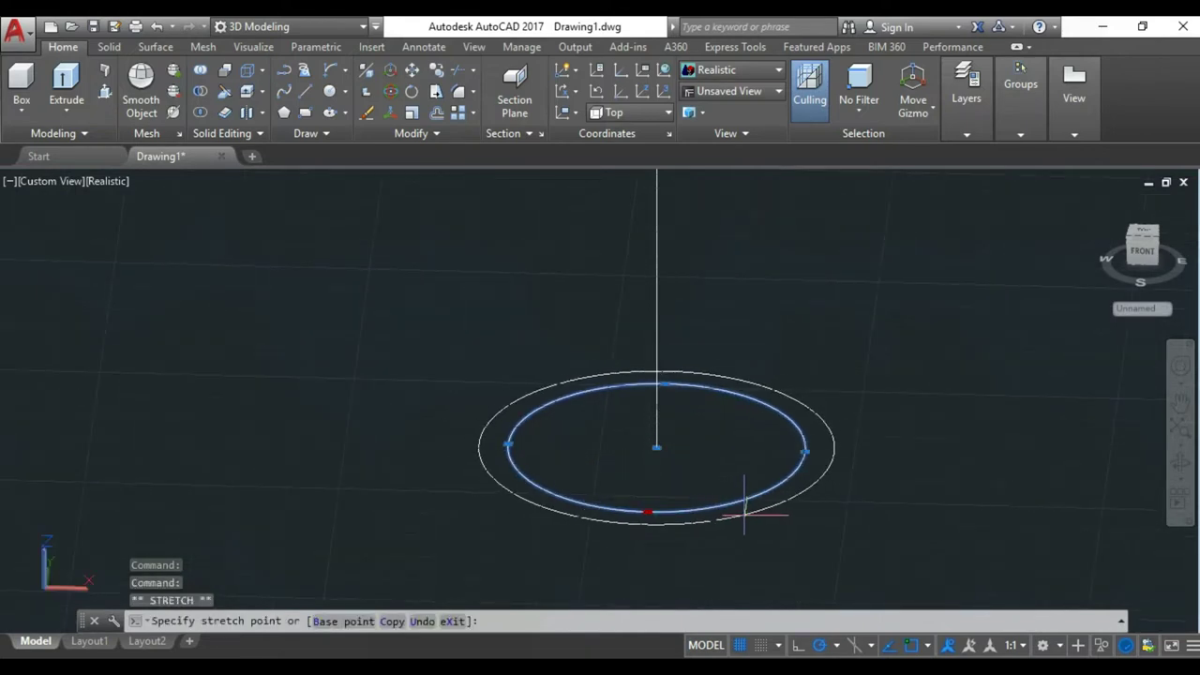
{"action": "key", "text": "Escape"}
{"action": "scroll", "coordinate": [740, 503], "scroll_direction": "down", "scroll_amount": 5}
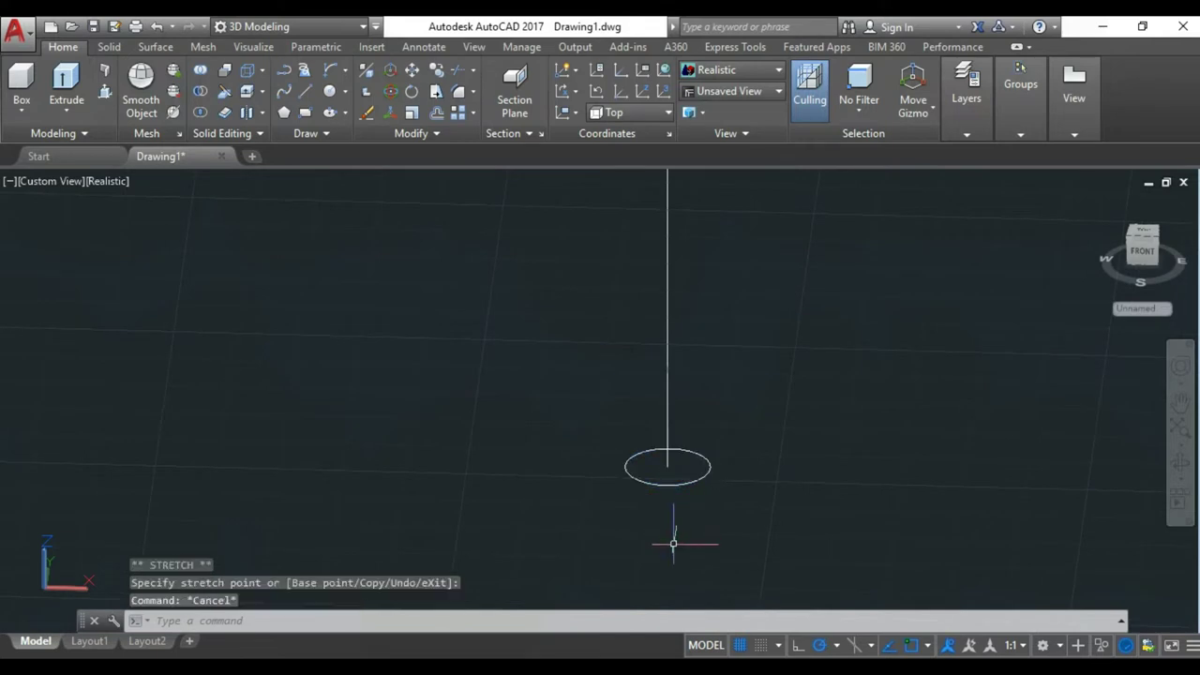
{"action": "scroll", "coordinate": [673, 543], "scroll_direction": "down", "scroll_amount": 2}
{"action": "scroll", "coordinate": [694, 528], "scroll_direction": "down", "scroll_amount": 2}
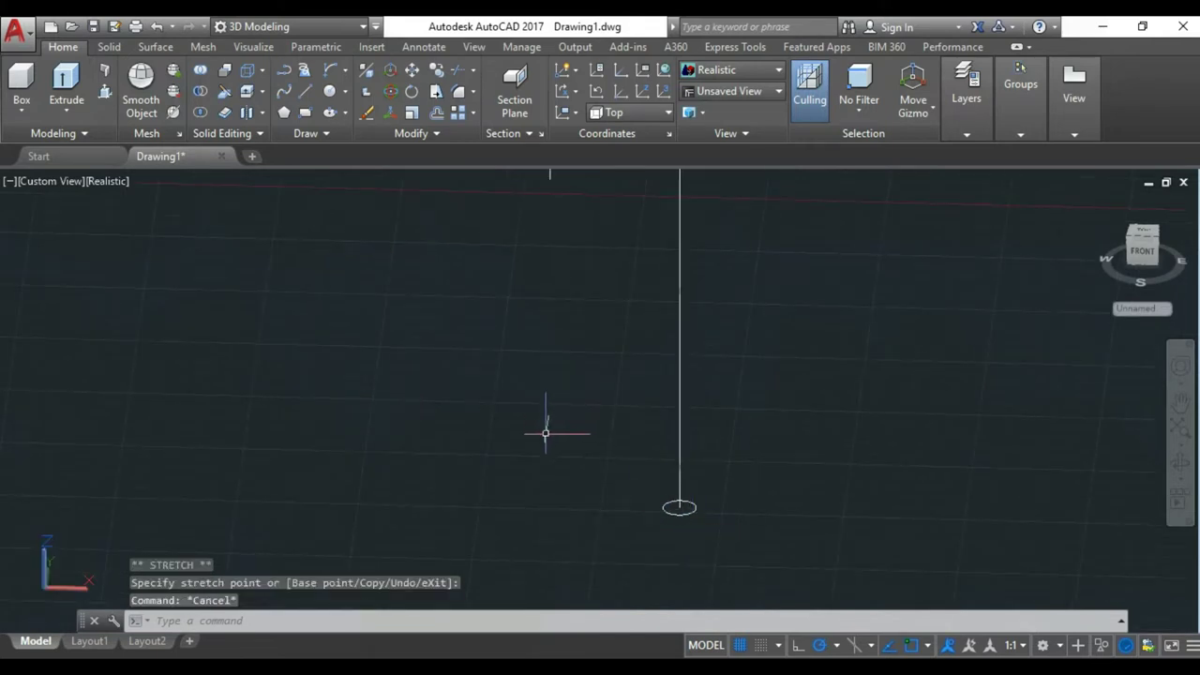
{"action": "left_click", "coordinate": [109, 47]}
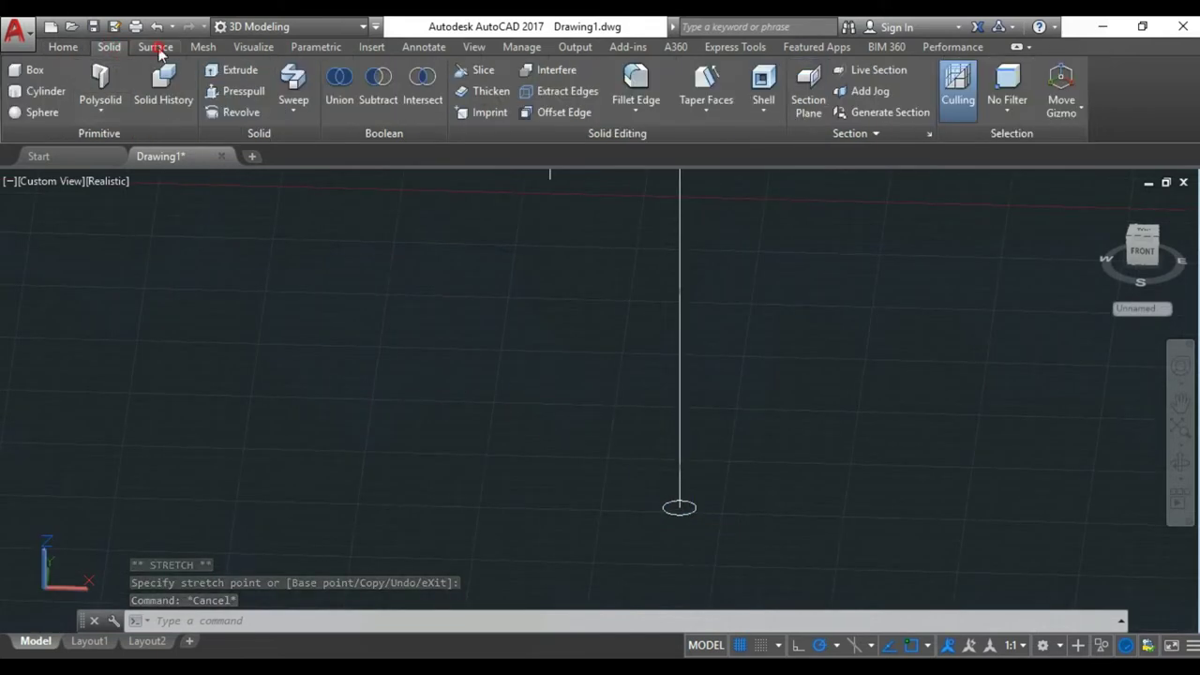
Sweep the circle profile along the hook polyline to form a round hook-shaped tube
{"action": "left_click", "coordinate": [156, 47]}
{"action": "left_click", "coordinate": [36, 112]}
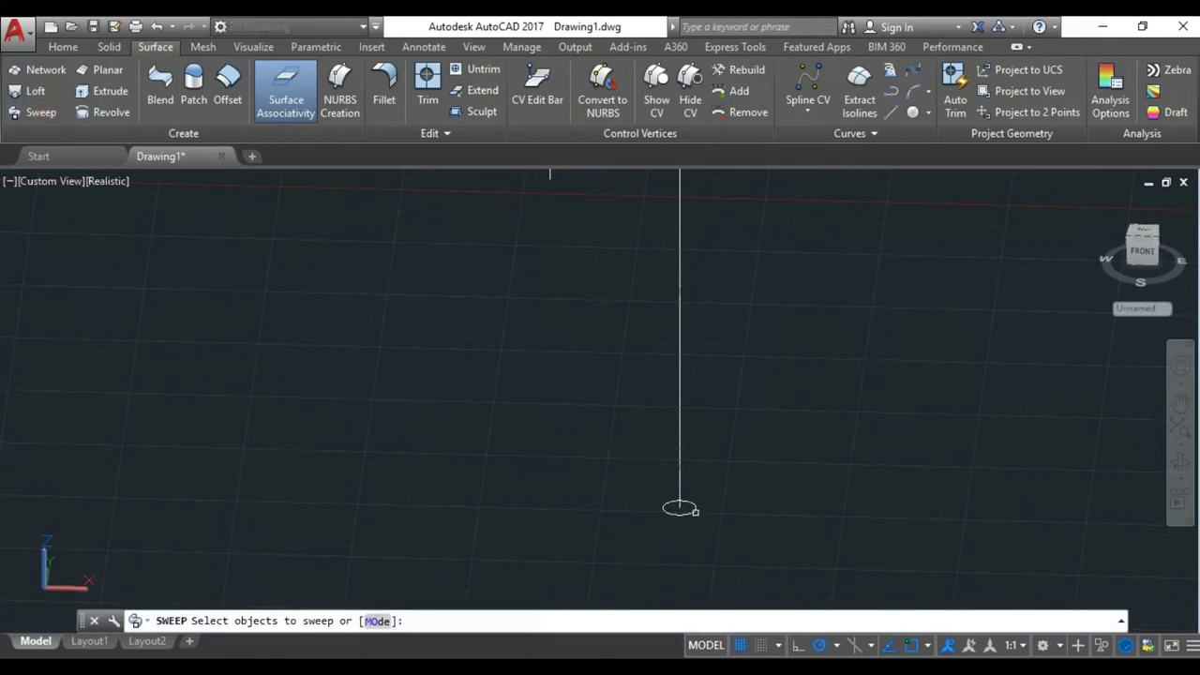
{"action": "left_click", "coordinate": [694, 510]}
{"action": "key", "text": "Return"}
{"action": "left_click", "coordinate": [679, 450]}
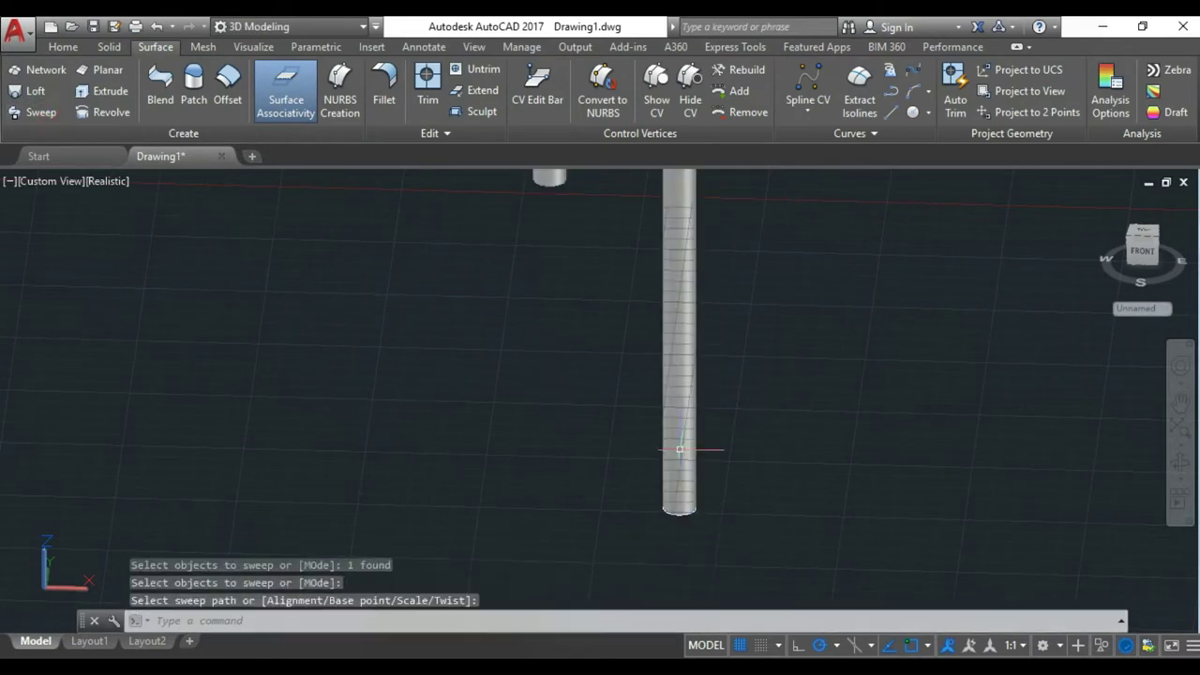
{"action": "scroll", "coordinate": [708, 514], "scroll_direction": "down", "scroll_amount": 2}
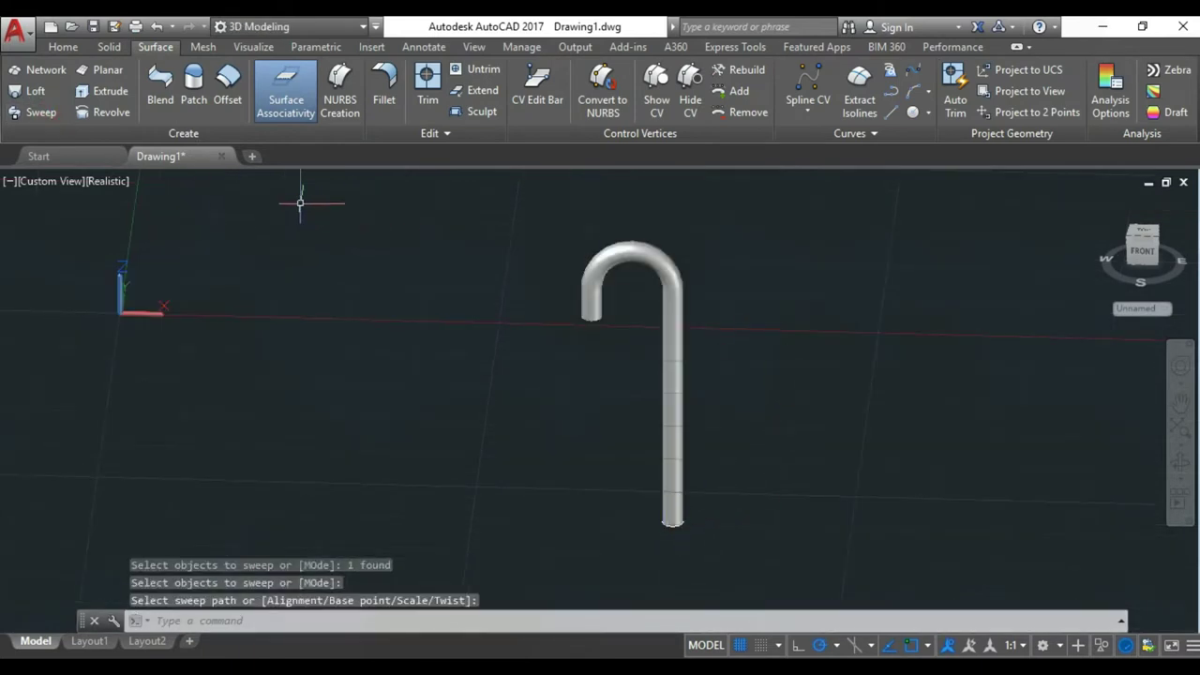
{"action": "left_click", "coordinate": [51, 181]}
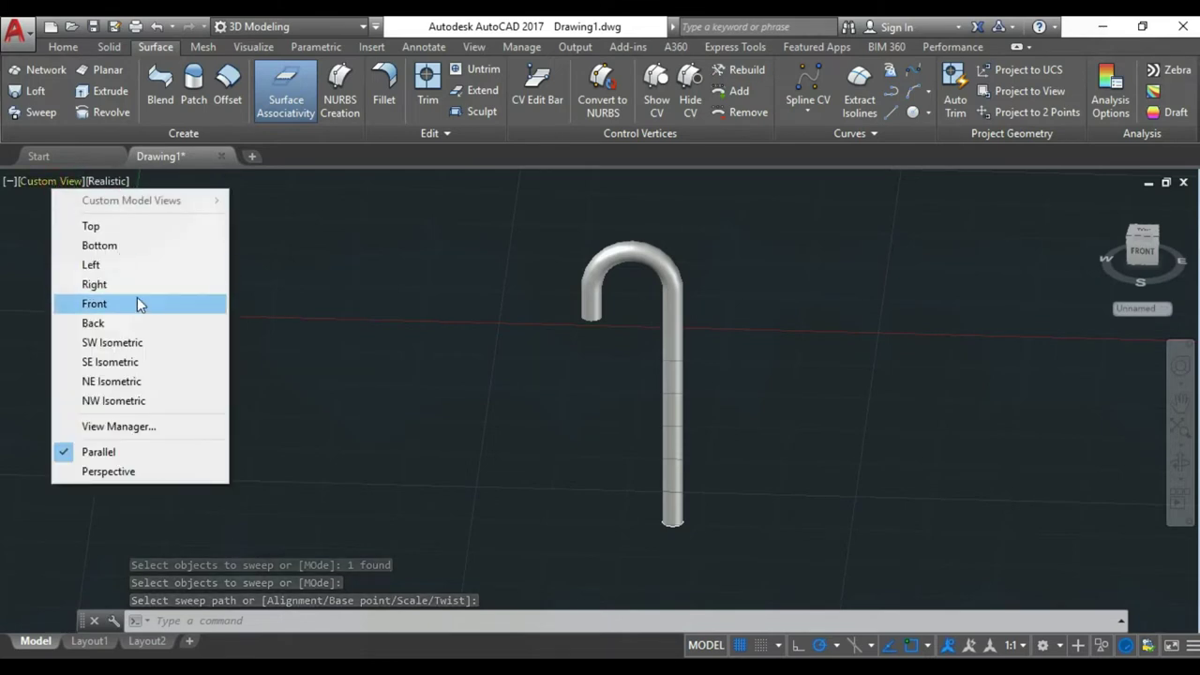
Switch to Front view and move the swept hook beside its original path
{"action": "left_click", "coordinate": [120, 306]}
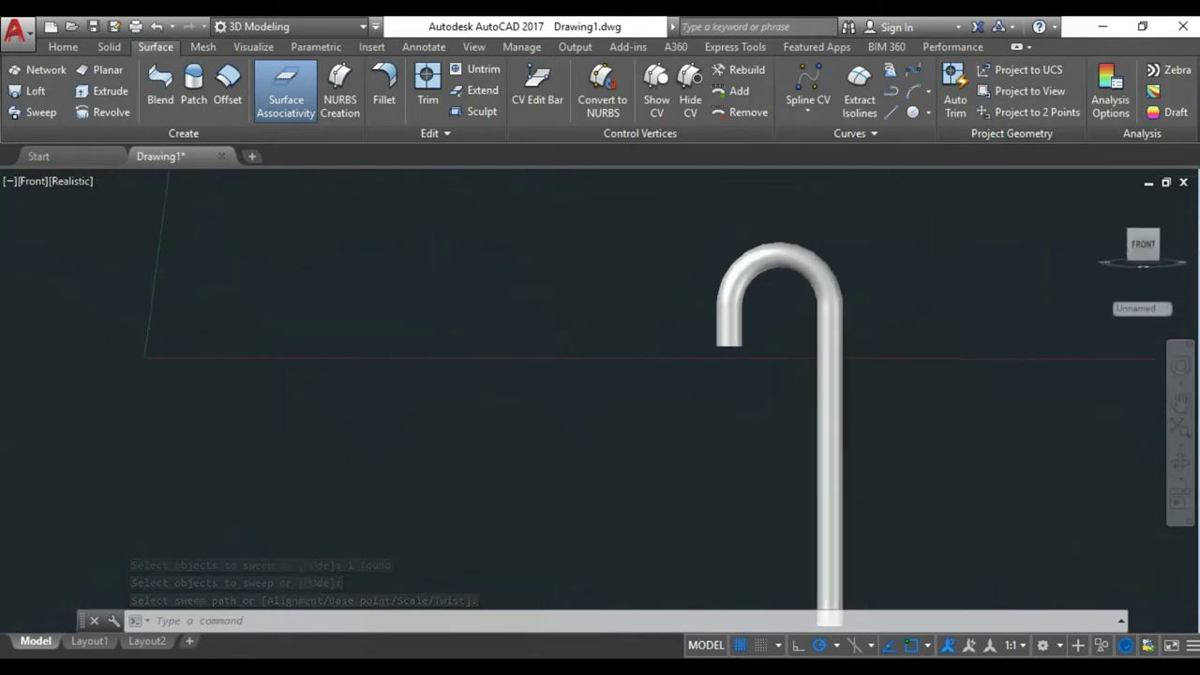
{"action": "left_click", "coordinate": [587, 373]}
{"action": "right_click", "coordinate": [626, 440]}
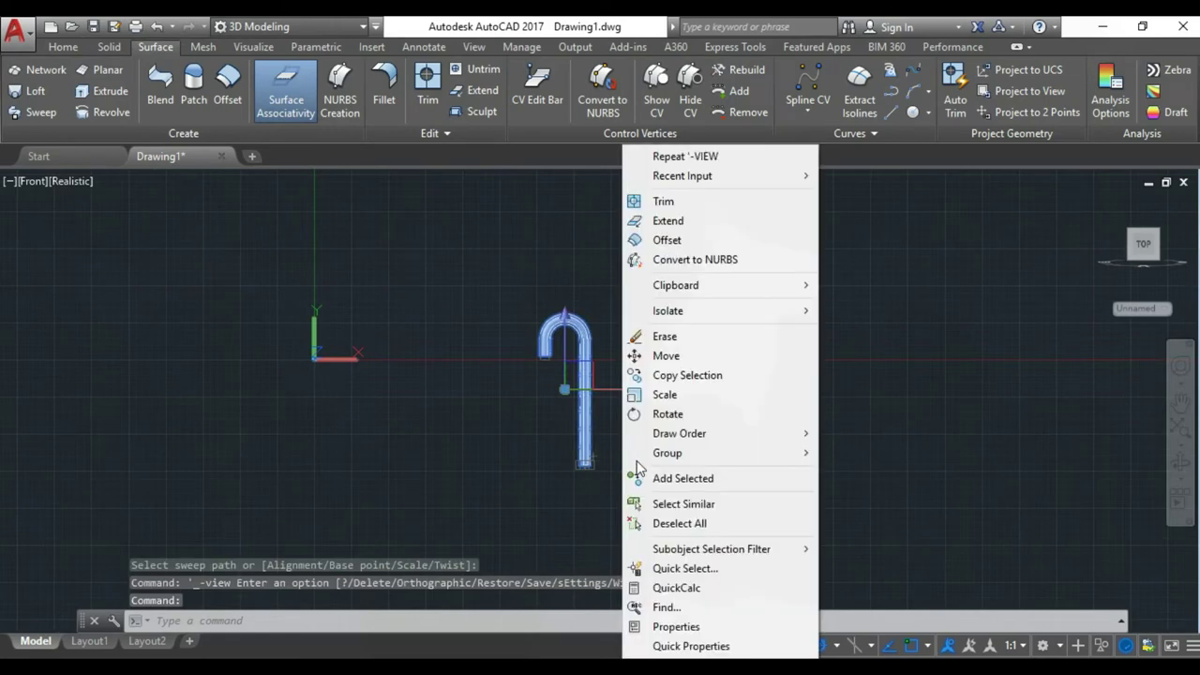
{"action": "left_click", "coordinate": [667, 355]}
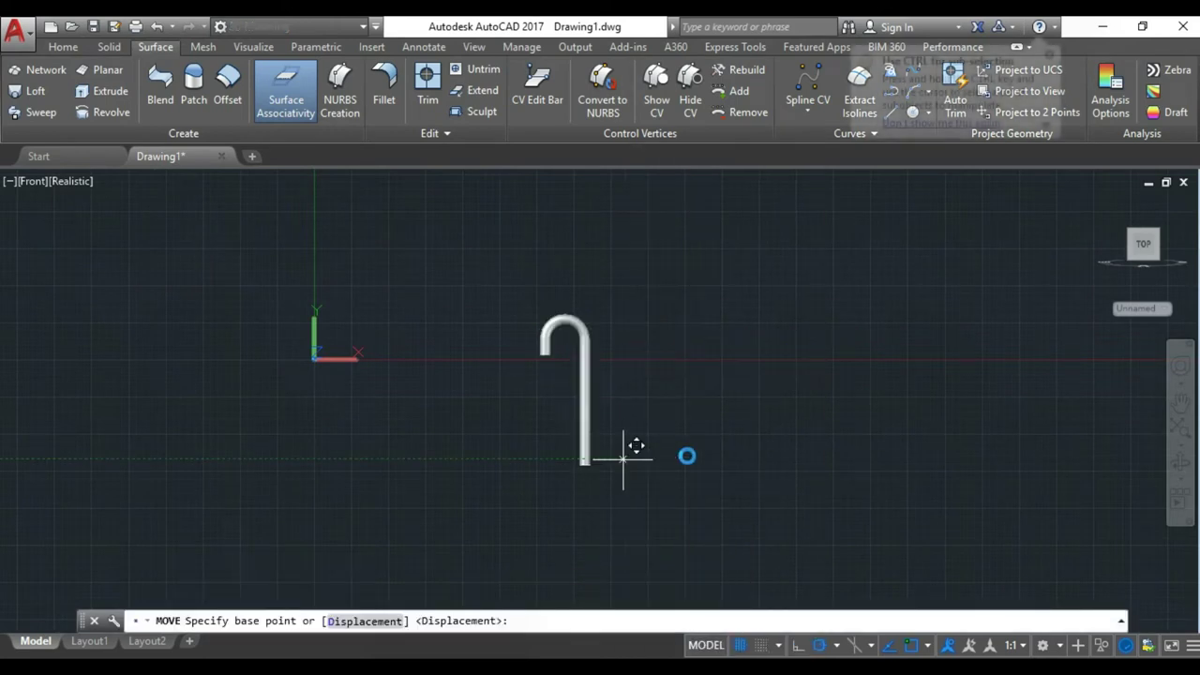
{"action": "left_click", "coordinate": [624, 459]}
{"action": "left_click", "coordinate": [574, 319]}
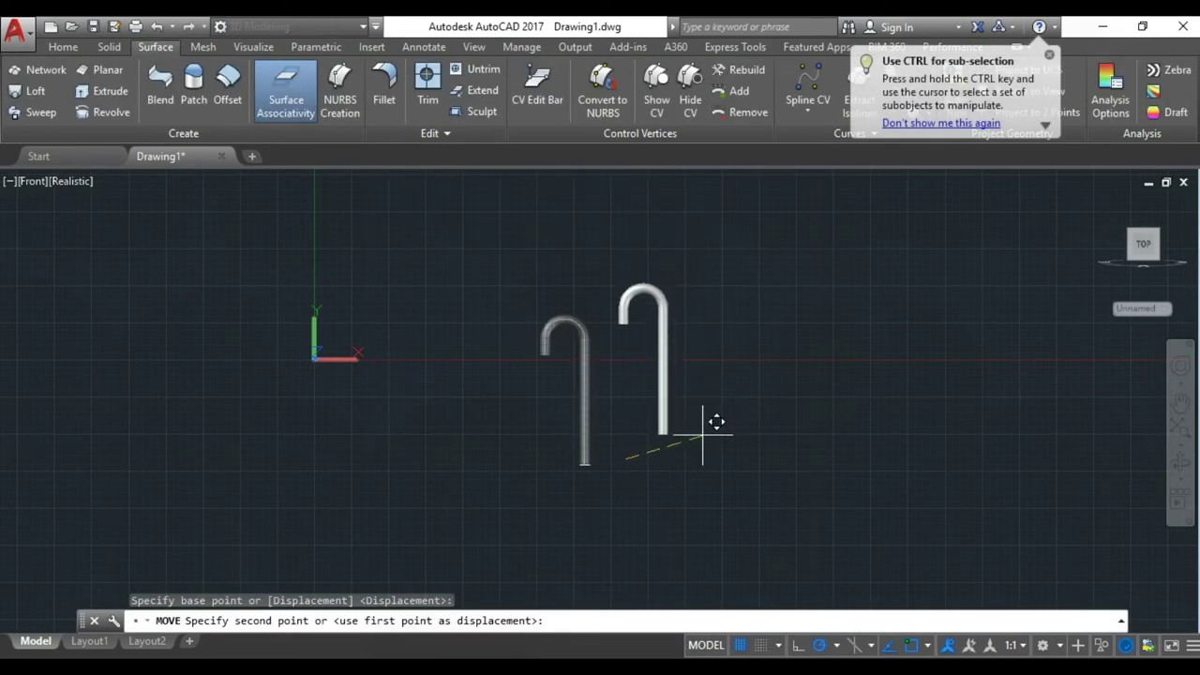
{"action": "left_click", "coordinate": [725, 459]}
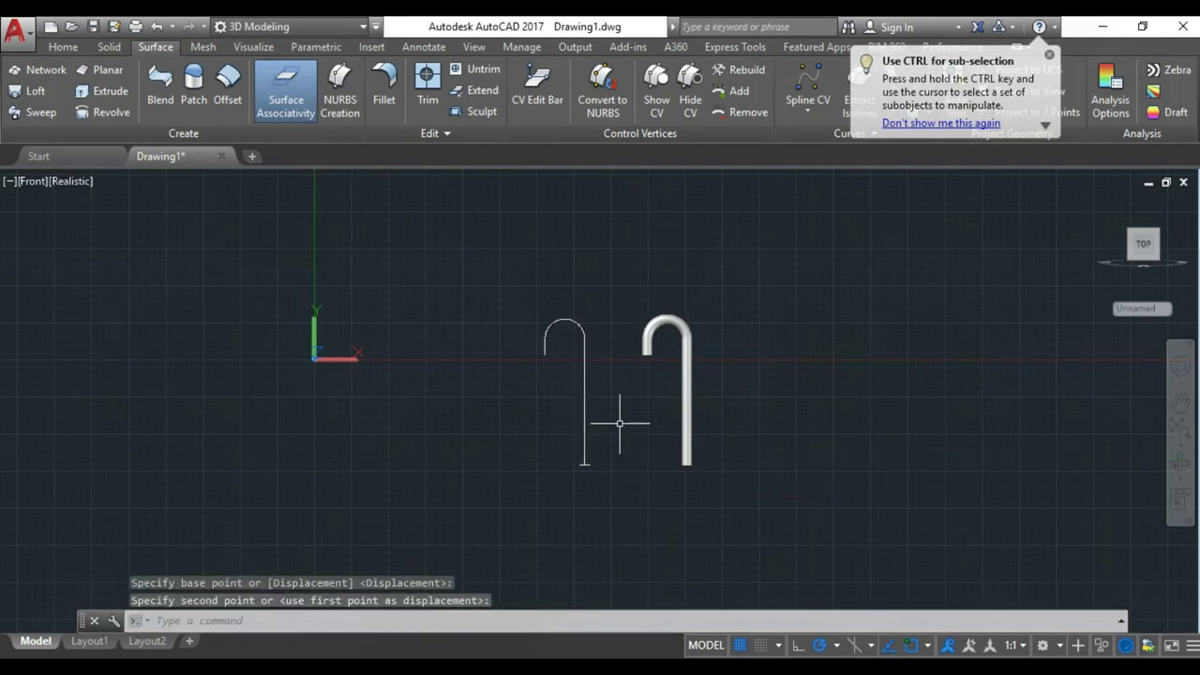
Window-select the leftover path line and delete it
{"action": "left_click", "coordinate": [424, 281]}
{"action": "left_click", "coordinate": [633, 473]}
{"action": "key", "text": "Delete"}
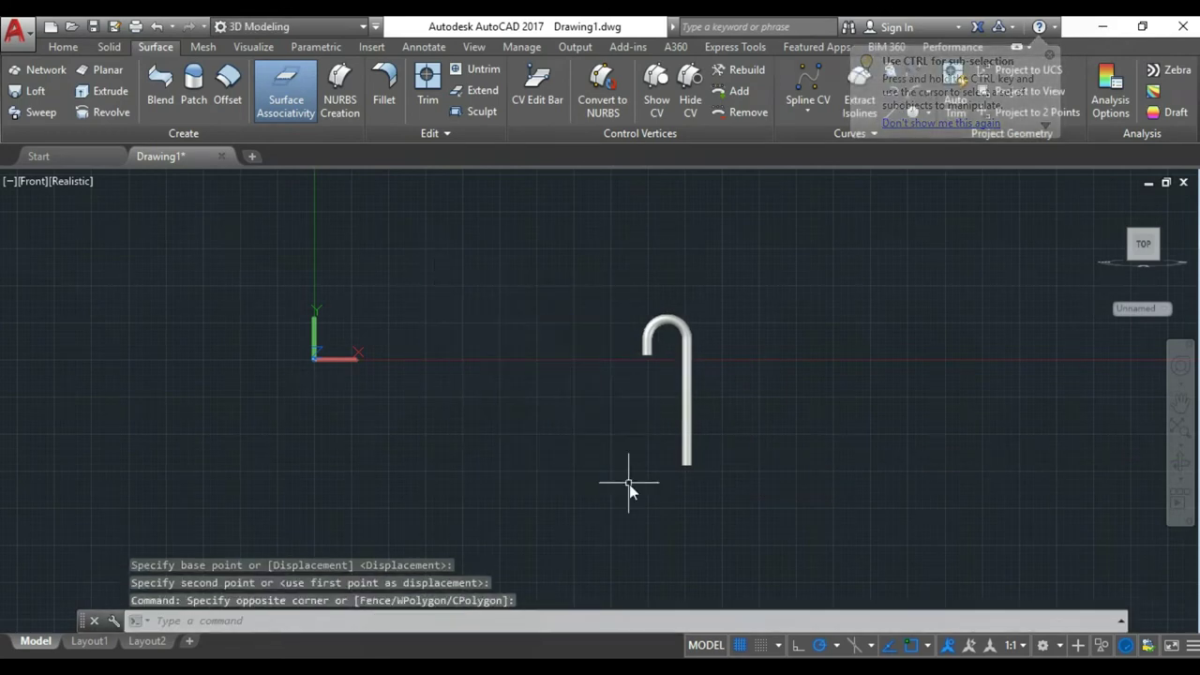
{"action": "scroll", "coordinate": [544, 436], "scroll_direction": "down", "scroll_amount": 4}
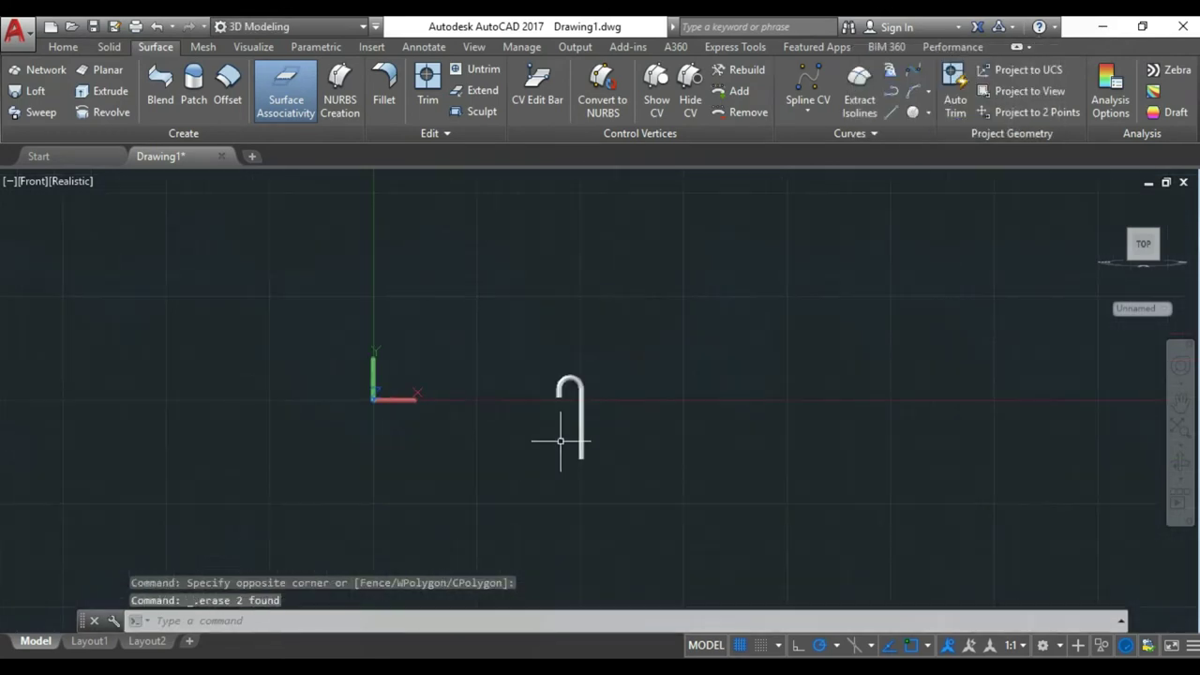
{"action": "scroll", "coordinate": [572, 432], "scroll_direction": "up", "scroll_amount": 4}
Move the swept cane further to the right with MOVE
{"action": "left_click", "coordinate": [573, 425]}
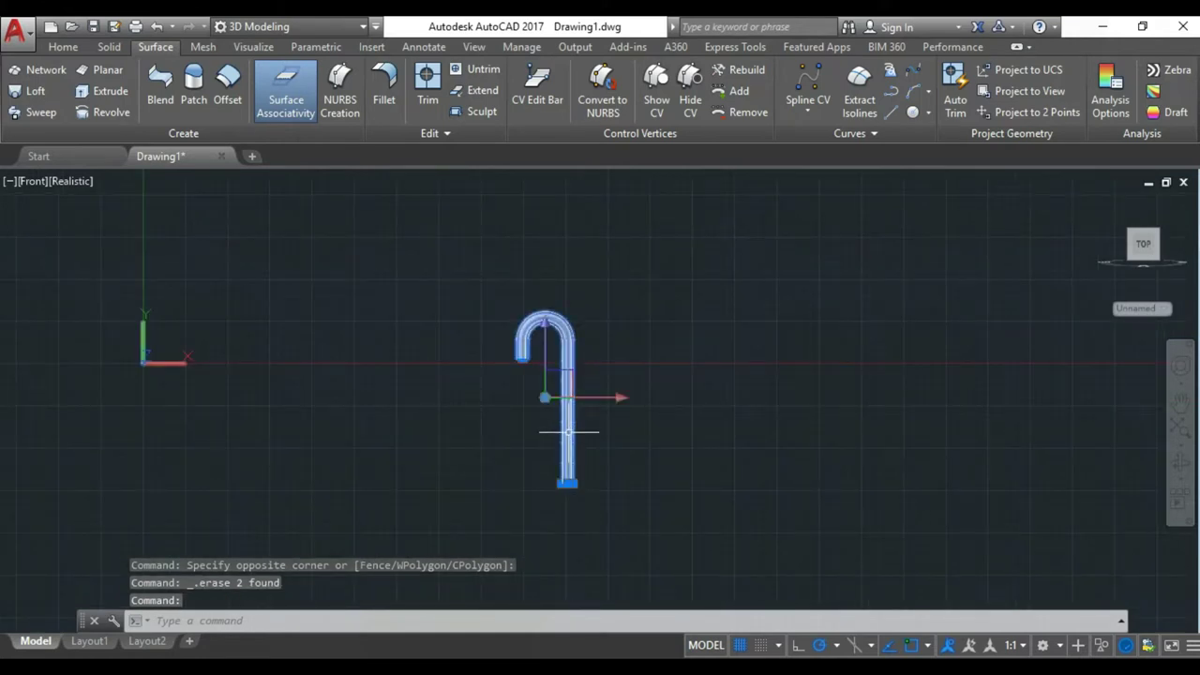
{"action": "type", "text": "m"}
{"action": "key", "text": "Return"}
{"action": "left_click", "coordinate": [658, 435]}
{"action": "left_click", "coordinate": [827, 436]}
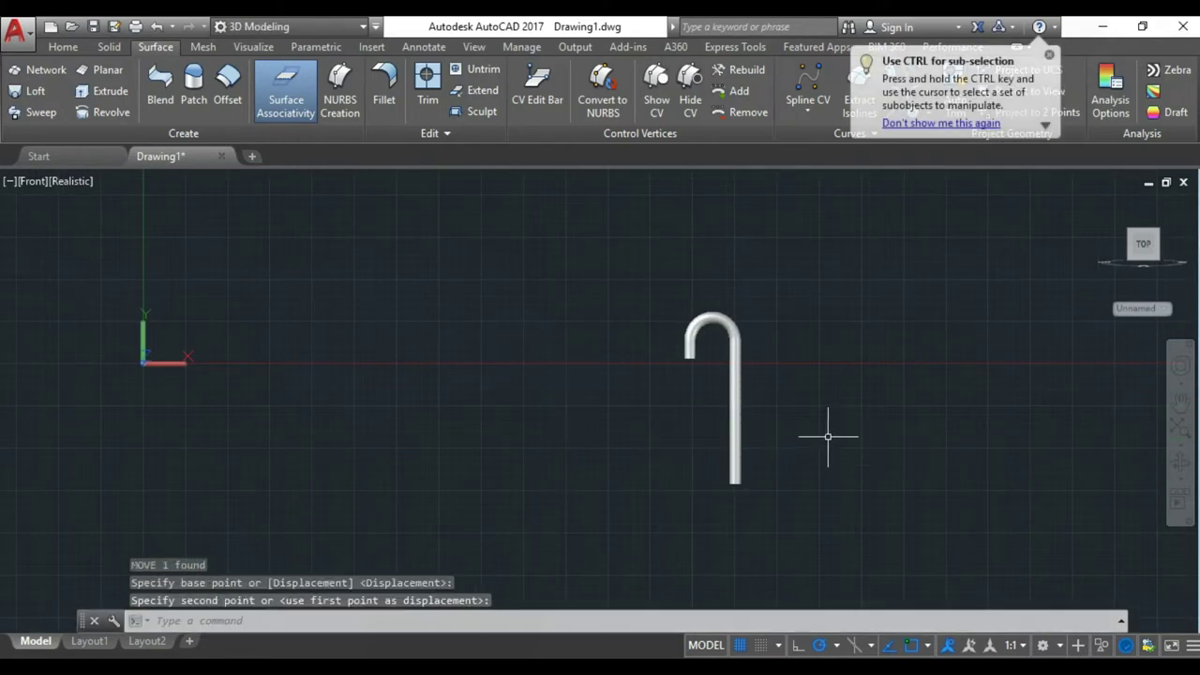
{"action": "scroll", "coordinate": [828, 436], "scroll_direction": "up", "scroll_amount": 2}
{"action": "scroll", "coordinate": [842, 396], "scroll_direction": "up", "scroll_amount": 2}
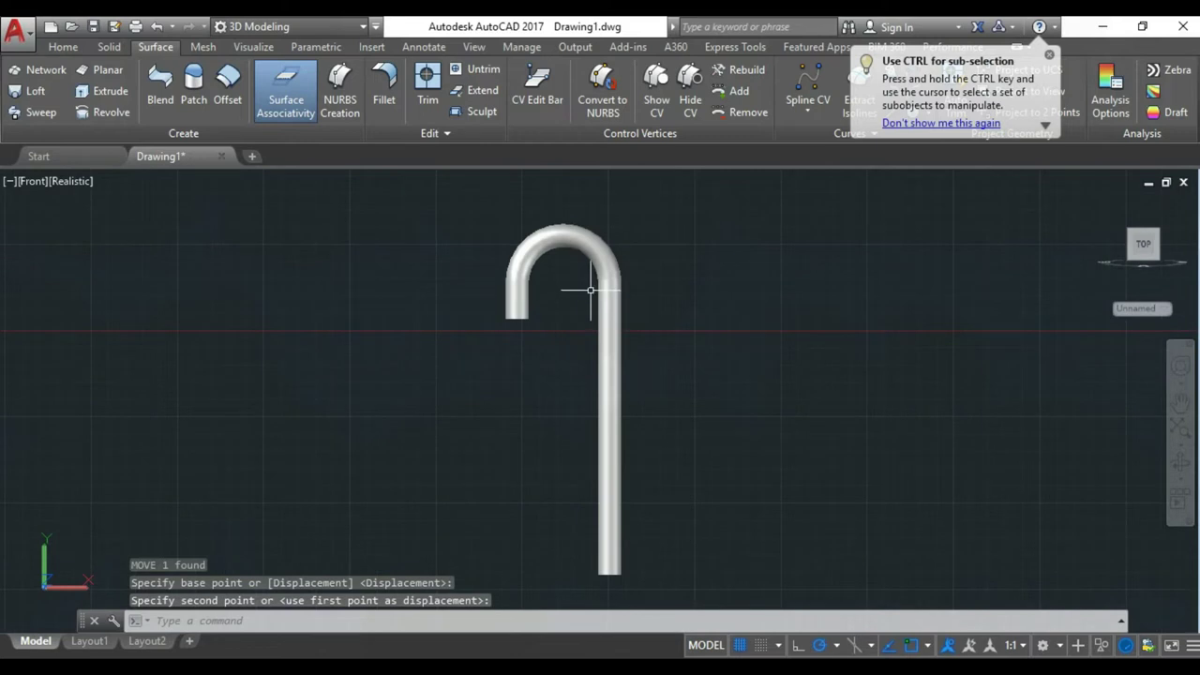
{"action": "left_click", "coordinate": [109, 47]}
{"action": "left_click", "coordinate": [62, 47]}
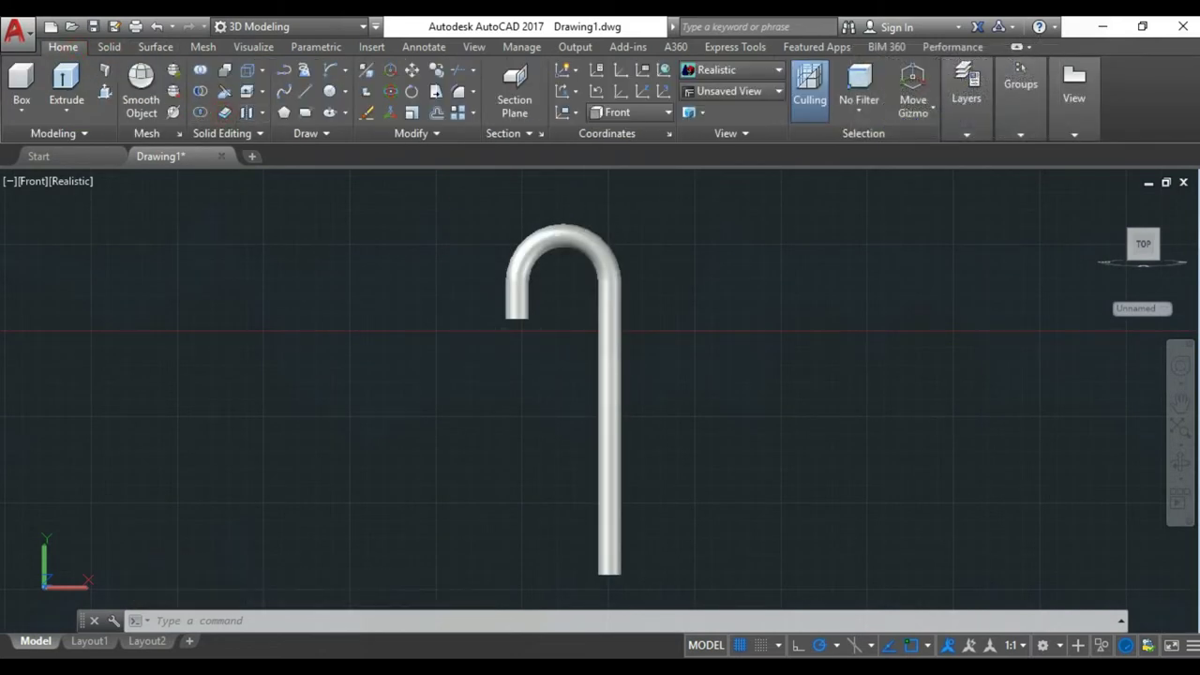
Thicken the swept cane surface by 0.2, orbiting briefly to inspect its open end
{"action": "left_click", "coordinate": [225, 112]}
{"action": "left_click", "coordinate": [559, 237]}
{"action": "key", "text": "Return"}
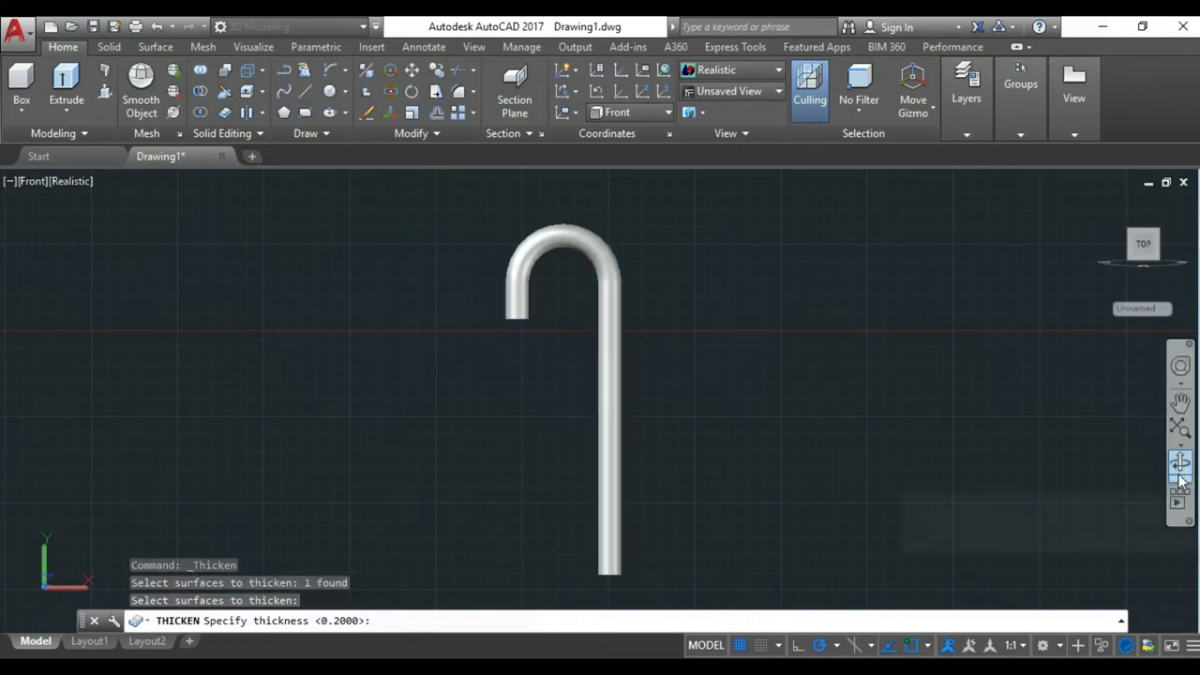
{"action": "left_click", "coordinate": [1181, 478]}
{"action": "mouse_move", "coordinate": [399, 306]}
{"action": "left_mouse_down"}
{"action": "mouse_move", "coordinate": [584, 284]}
{"action": "mouse_move", "coordinate": [580, 326]}
{"action": "left_mouse_up"}
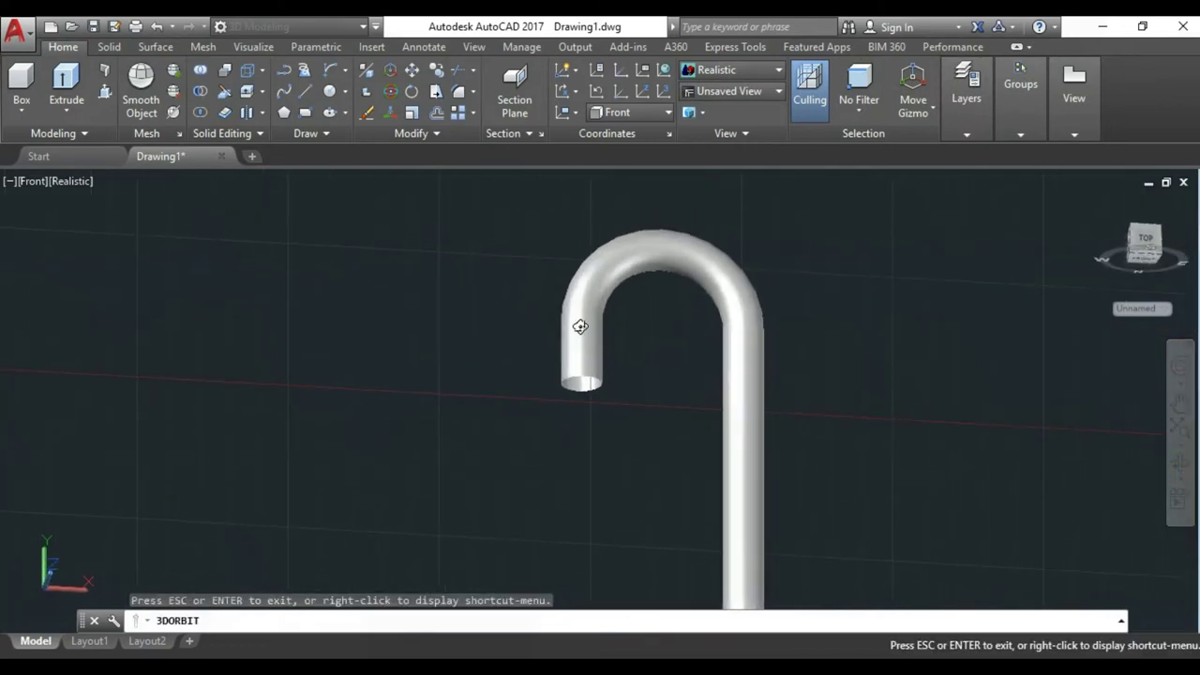
{"action": "scroll", "coordinate": [581, 326], "scroll_direction": "up", "scroll_amount": 1}
{"action": "scroll", "coordinate": [587, 350], "scroll_direction": "up", "scroll_amount": 3}
{"action": "key", "text": "Escape"}
{"action": "type", "text": ".2"}
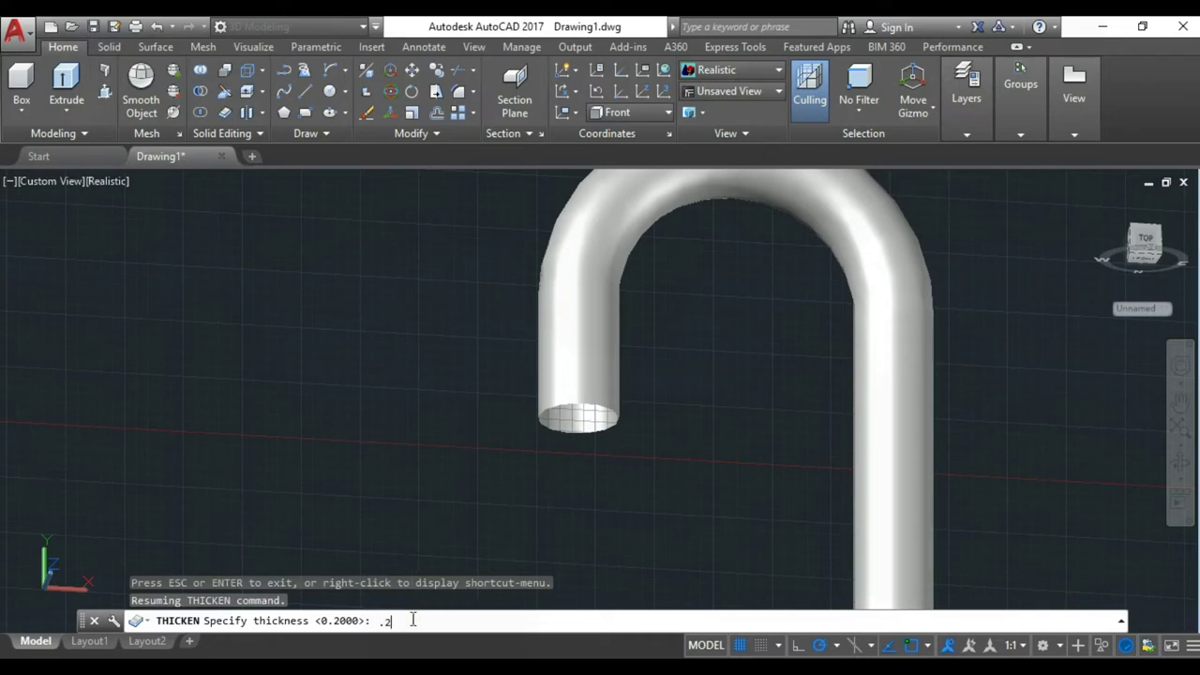
{"action": "key", "text": "Return"}
{"action": "scroll", "coordinate": [616, 367], "scroll_direction": "up", "scroll_amount": 1}
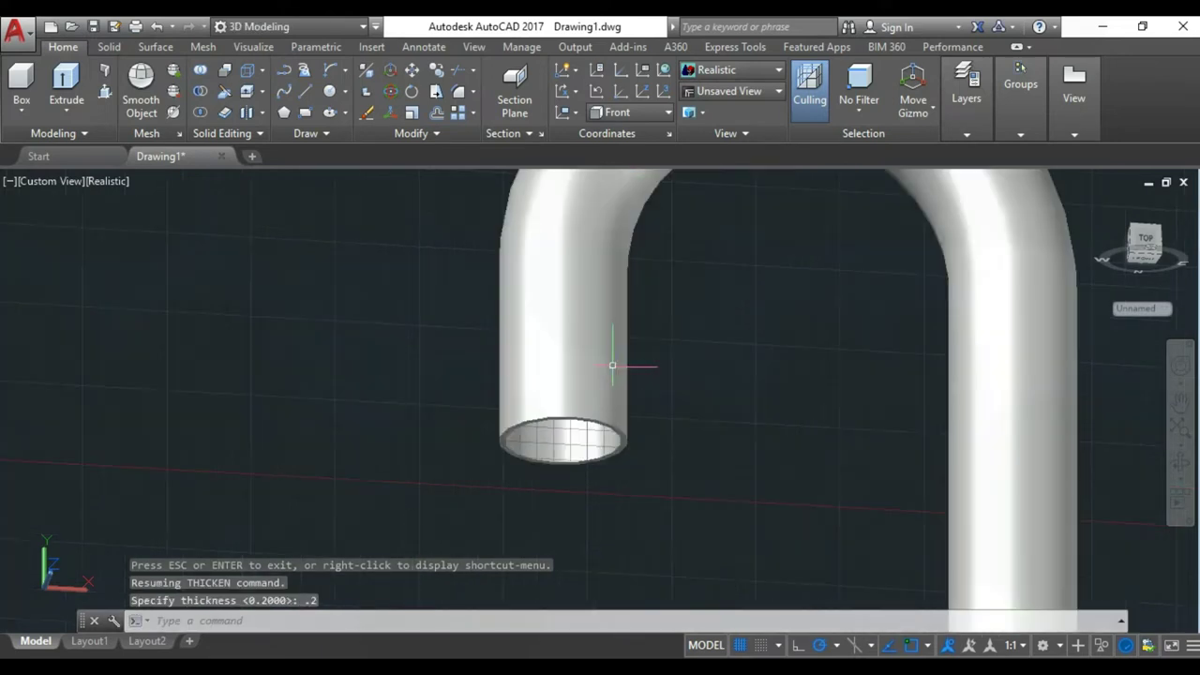
{"action": "scroll", "coordinate": [497, 323], "scroll_direction": "down", "scroll_amount": 3}
Return to the Front view and zoom in on the hook's open end
{"action": "left_click", "coordinate": [57, 187]}
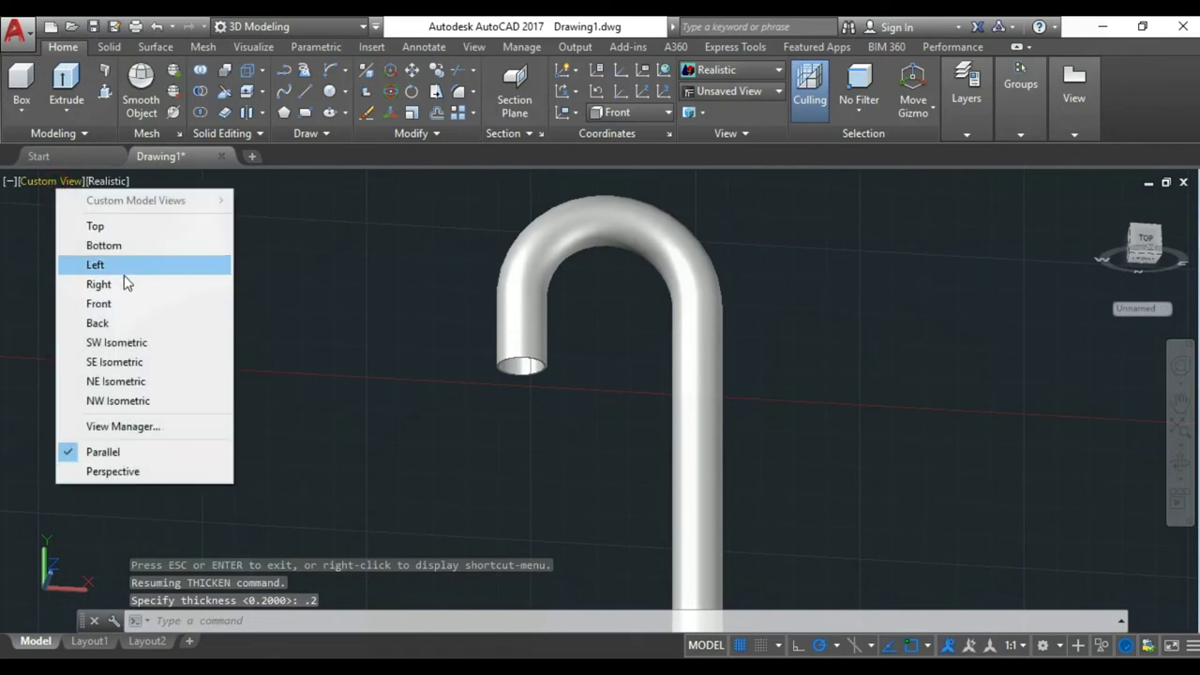
{"action": "left_click", "coordinate": [118, 306]}
{"action": "scroll", "coordinate": [768, 310], "scroll_direction": "up", "scroll_amount": 1}
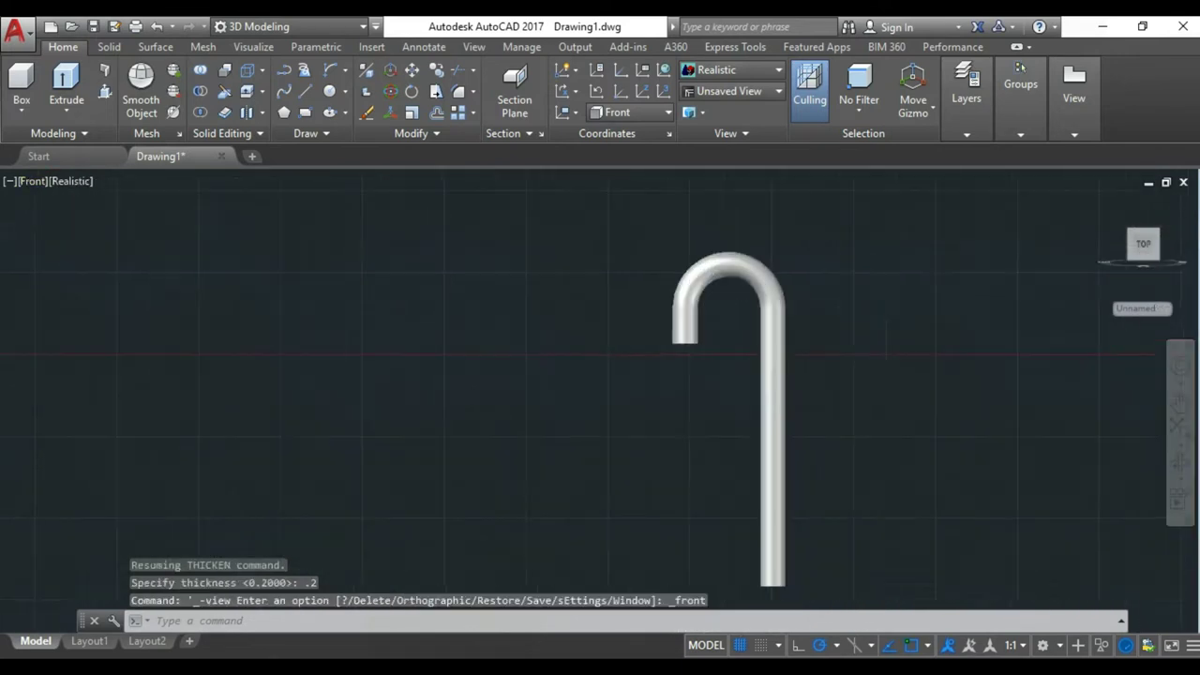
{"action": "scroll", "coordinate": [769, 309], "scroll_direction": "up", "scroll_amount": 3}
{"action": "scroll", "coordinate": [768, 309], "scroll_direction": "up", "scroll_amount": 1}
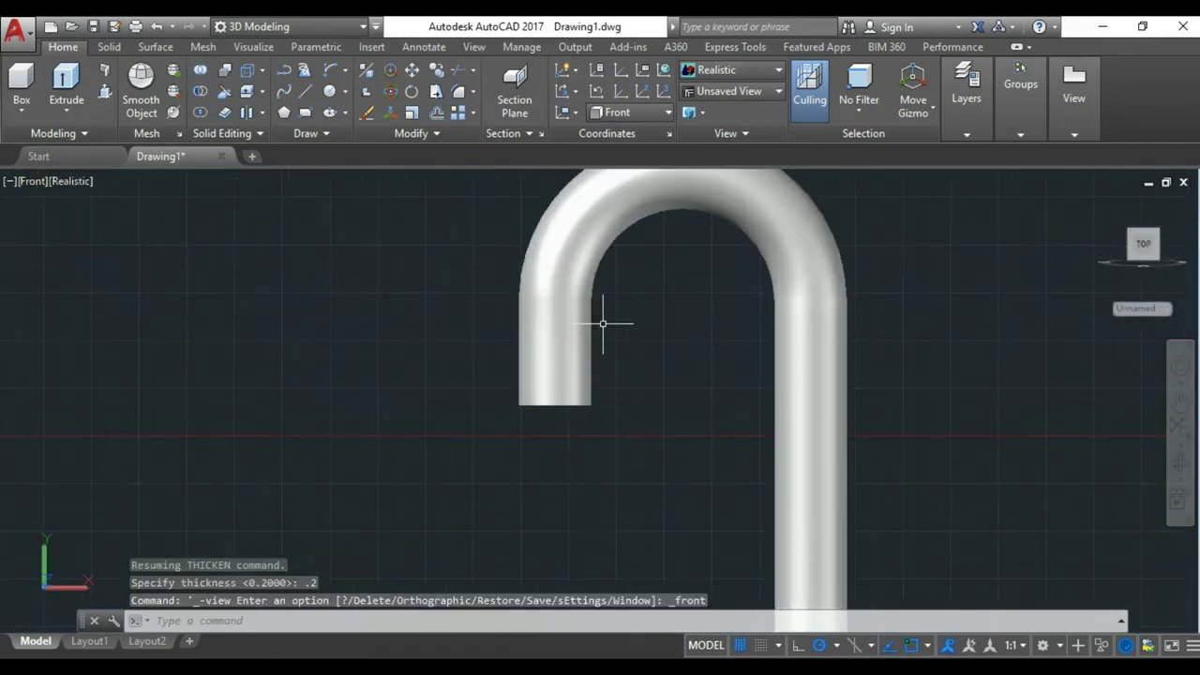
Create a sphere centred on the hook's open end, with radius matching the pipe's width
{"action": "left_click", "coordinate": [109, 47]}
{"action": "left_click", "coordinate": [42, 112]}
{"action": "scroll", "coordinate": [554, 427], "scroll_direction": "up", "scroll_amount": 2}
{"action": "scroll", "coordinate": [554, 426], "scroll_direction": "up", "scroll_amount": 2}
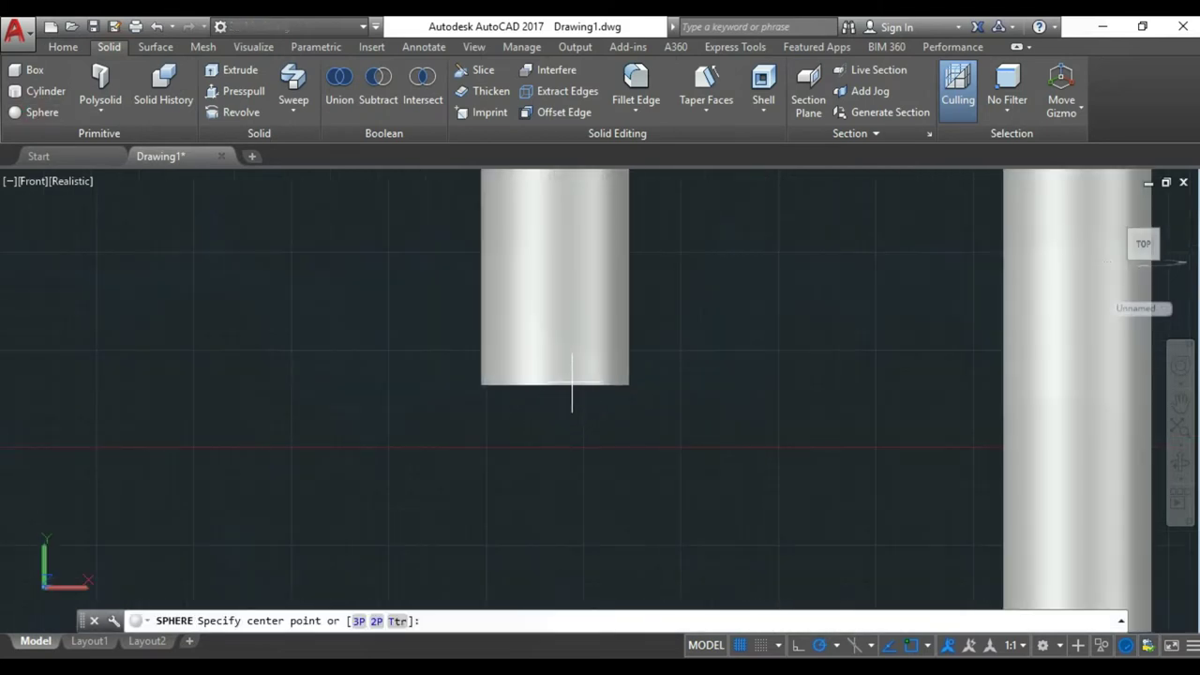
{"action": "scroll", "coordinate": [532, 384], "scroll_direction": "up", "scroll_amount": 2}
{"action": "left_click", "coordinate": [547, 385]}
{"action": "scroll", "coordinate": [623, 426], "scroll_direction": "up", "scroll_amount": 2}
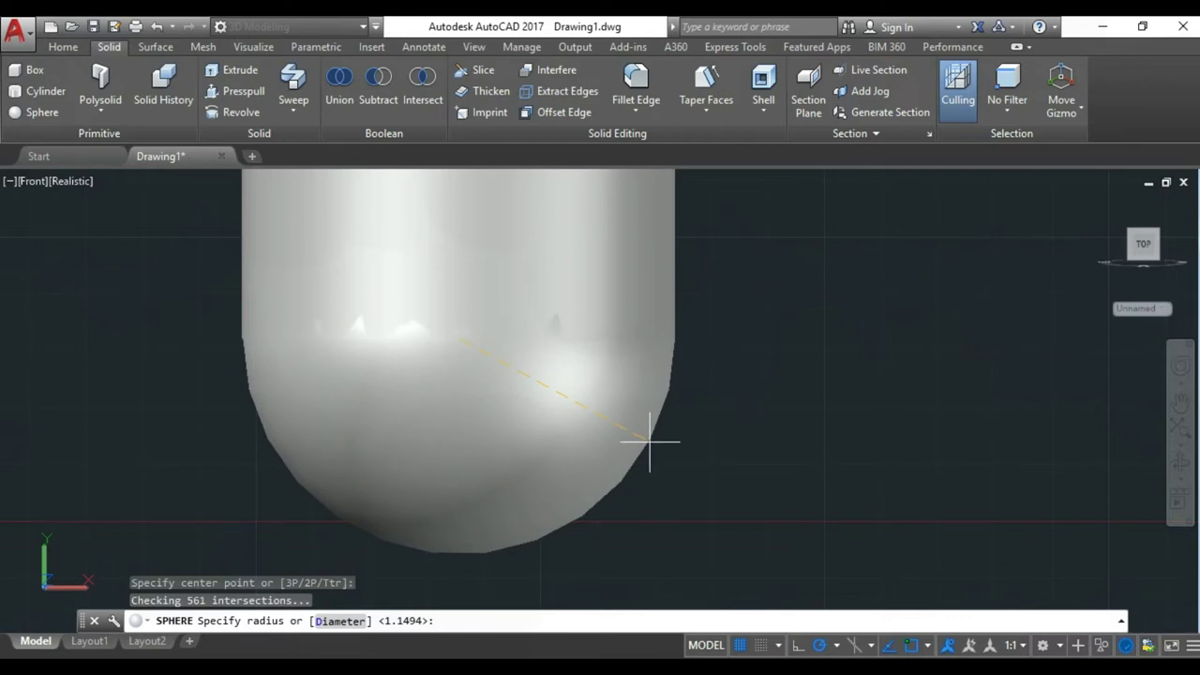
{"action": "left_click", "coordinate": [649, 440]}
{"action": "scroll", "coordinate": [514, 410], "scroll_direction": "down", "scroll_amount": 5}
{"action": "scroll", "coordinate": [531, 343], "scroll_direction": "down", "scroll_amount": 2}
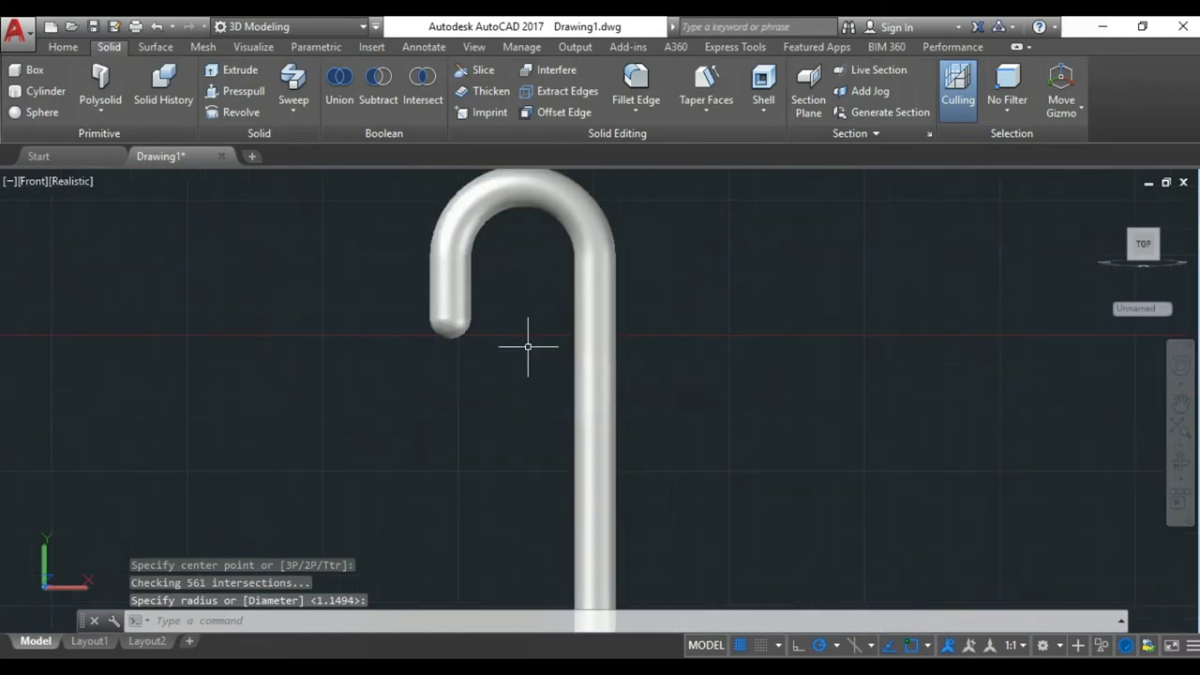
{"action": "scroll", "coordinate": [568, 310], "scroll_direction": "down", "scroll_amount": 1}
Repeat SPHERE at the shaft's bottom end, sizing its radius to the pipe edge
{"action": "scroll", "coordinate": [563, 534], "scroll_direction": "up", "scroll_amount": 3}
{"action": "scroll", "coordinate": [563, 563], "scroll_direction": "up", "scroll_amount": 5}
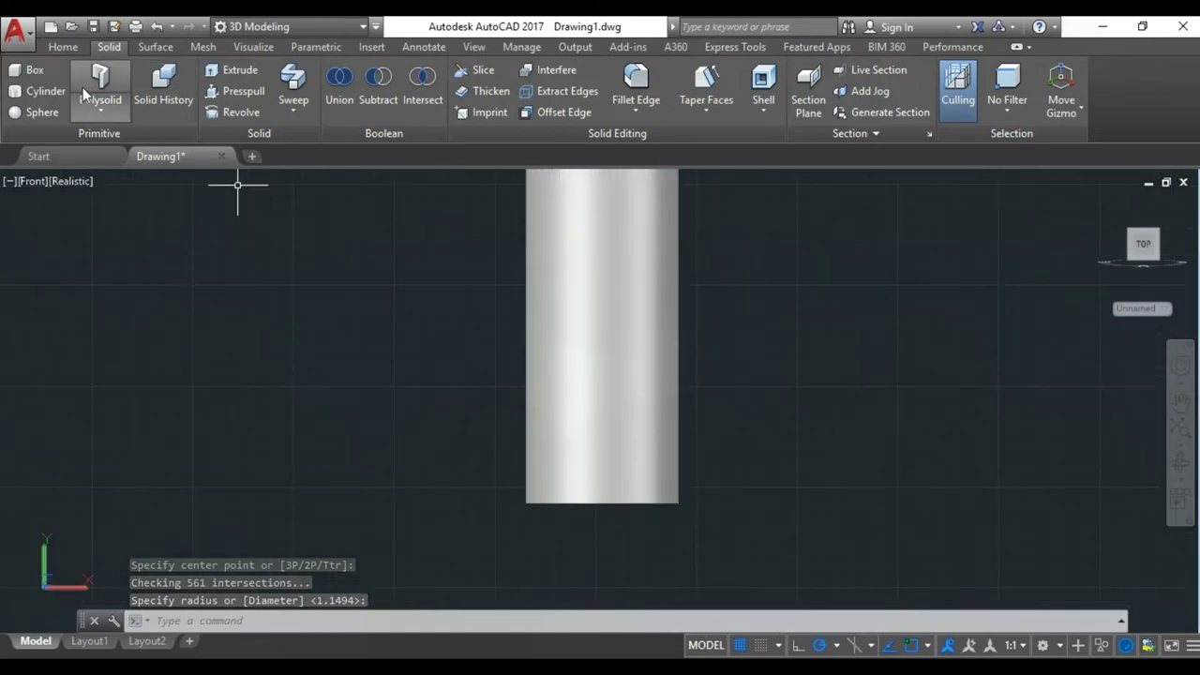
{"action": "key", "text": "Return"}
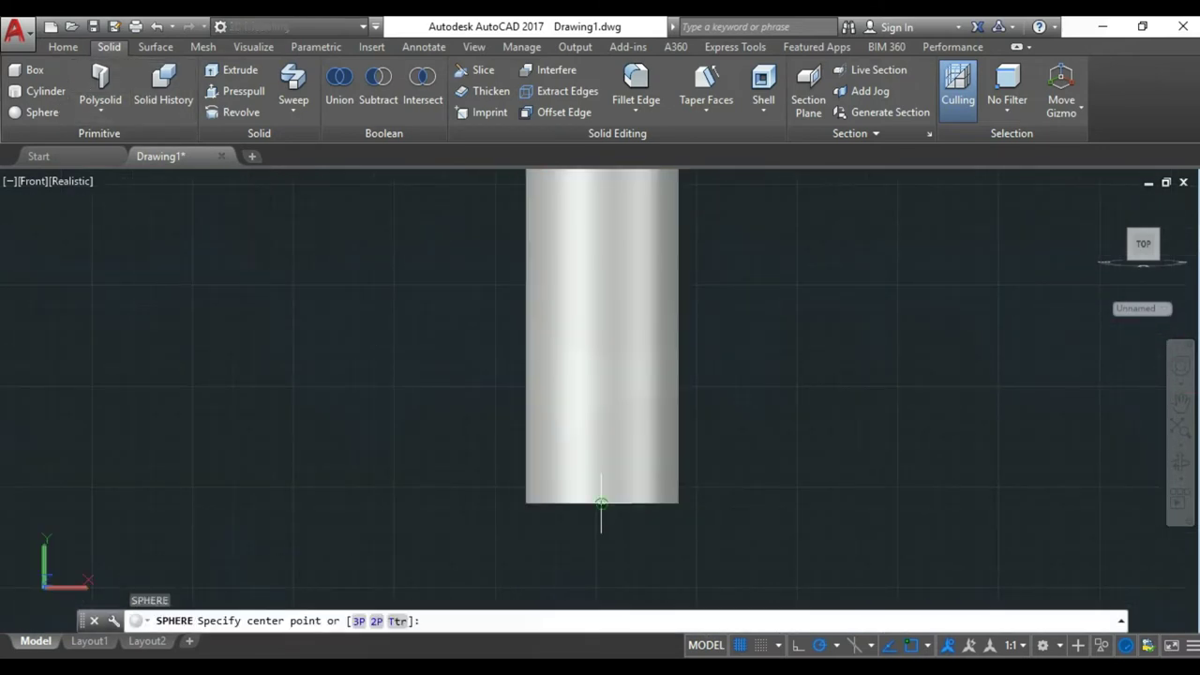
{"action": "left_click", "coordinate": [601, 504]}
{"action": "scroll", "coordinate": [614, 497], "scroll_direction": "up", "scroll_amount": 3}
{"action": "scroll", "coordinate": [647, 490], "scroll_direction": "down", "scroll_amount": 3}
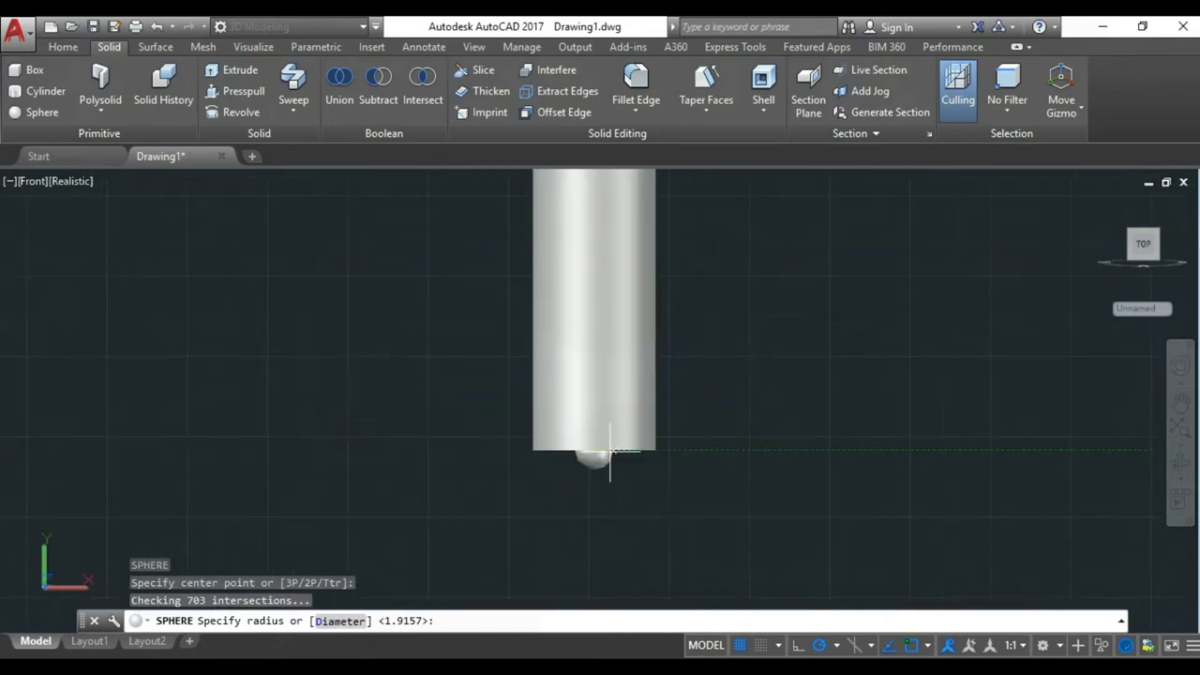
{"action": "scroll", "coordinate": [621, 495], "scroll_direction": "up", "scroll_amount": 3}
{"action": "scroll", "coordinate": [637, 486], "scroll_direction": "up", "scroll_amount": 2}
{"action": "scroll", "coordinate": [694, 483], "scroll_direction": "up", "scroll_amount": 2}
{"action": "scroll", "coordinate": [736, 490], "scroll_direction": "up", "scroll_amount": 1}
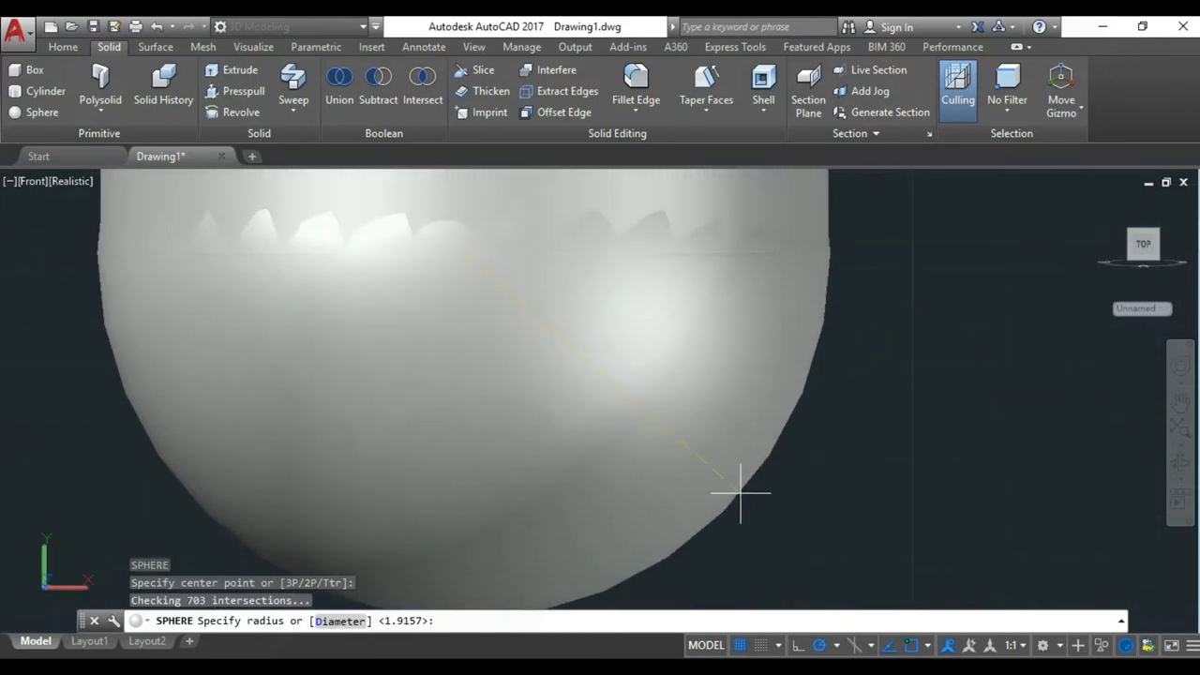
{"action": "left_click", "coordinate": [736, 490]}
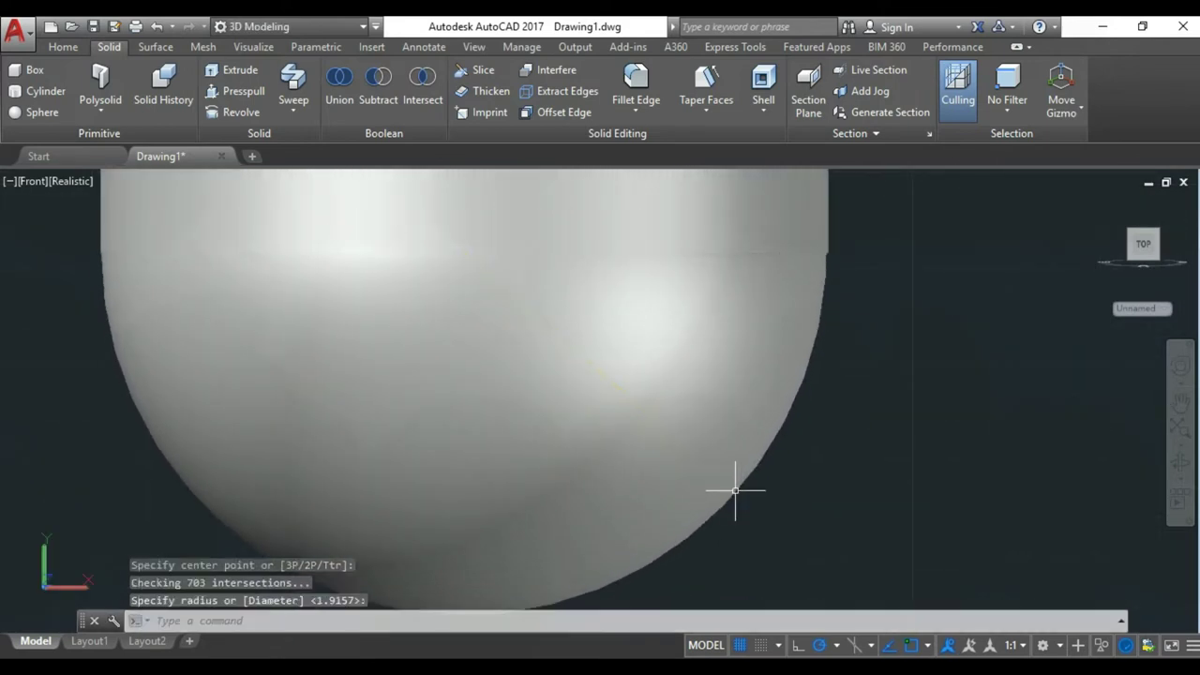
{"action": "scroll", "coordinate": [736, 490], "scroll_direction": "down", "scroll_amount": 3}
{"action": "scroll", "coordinate": [822, 365], "scroll_direction": "up", "scroll_amount": 2}
{"action": "scroll", "coordinate": [767, 371], "scroll_direction": "down", "scroll_amount": 2}
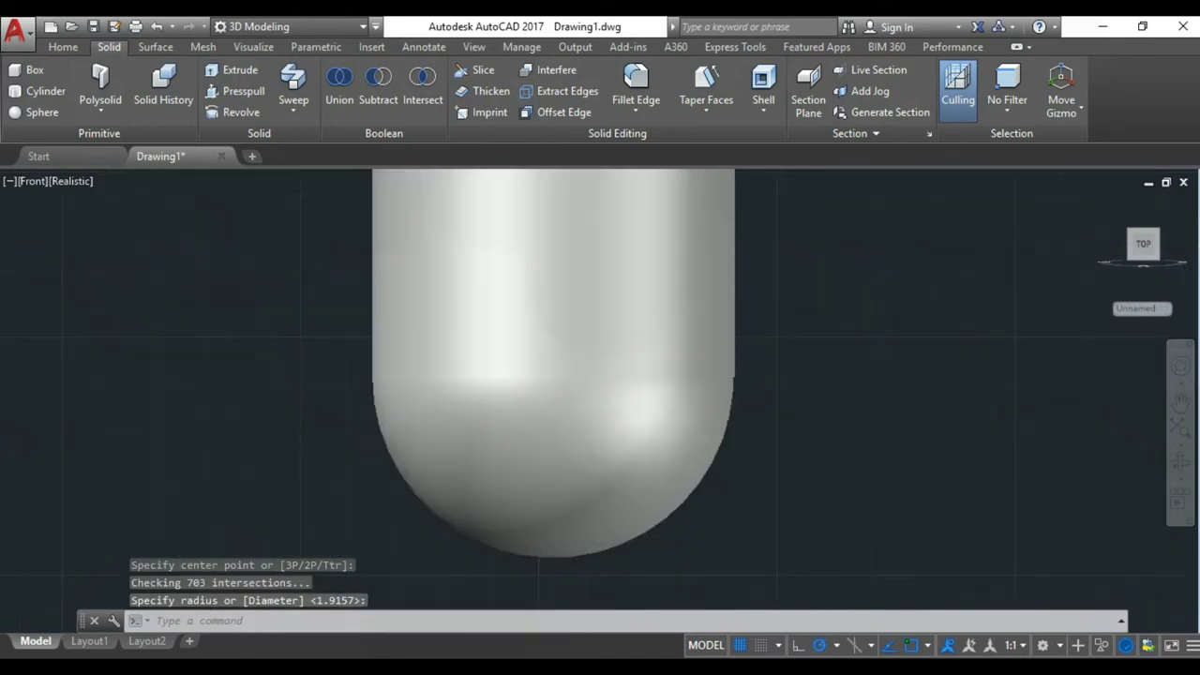
Orbit briefly, then return the view to the preset Front view
{"action": "left_click", "coordinate": [1180, 462]}
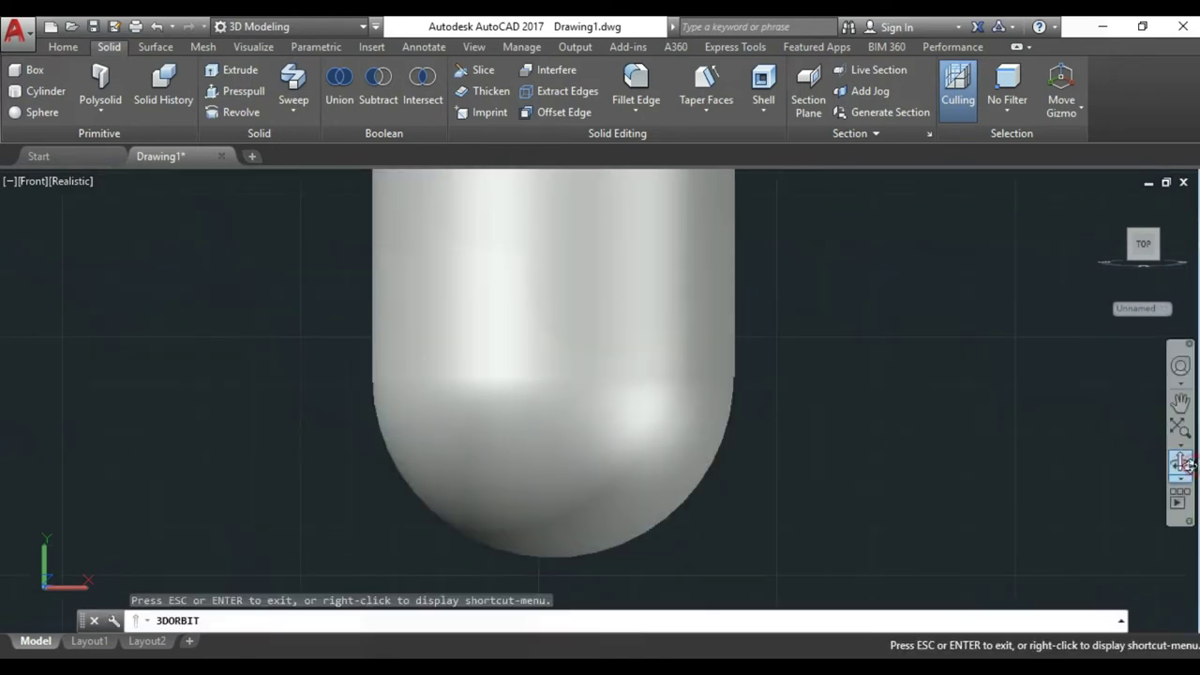
{"action": "mouse_move", "coordinate": [868, 430]}
{"action": "left_mouse_down"}
{"action": "mouse_move", "coordinate": [830, 314]}
{"action": "mouse_move", "coordinate": [868, 365]}
{"action": "mouse_move", "coordinate": [847, 409]}
{"action": "left_mouse_up"}
{"action": "key", "text": "Escape"}
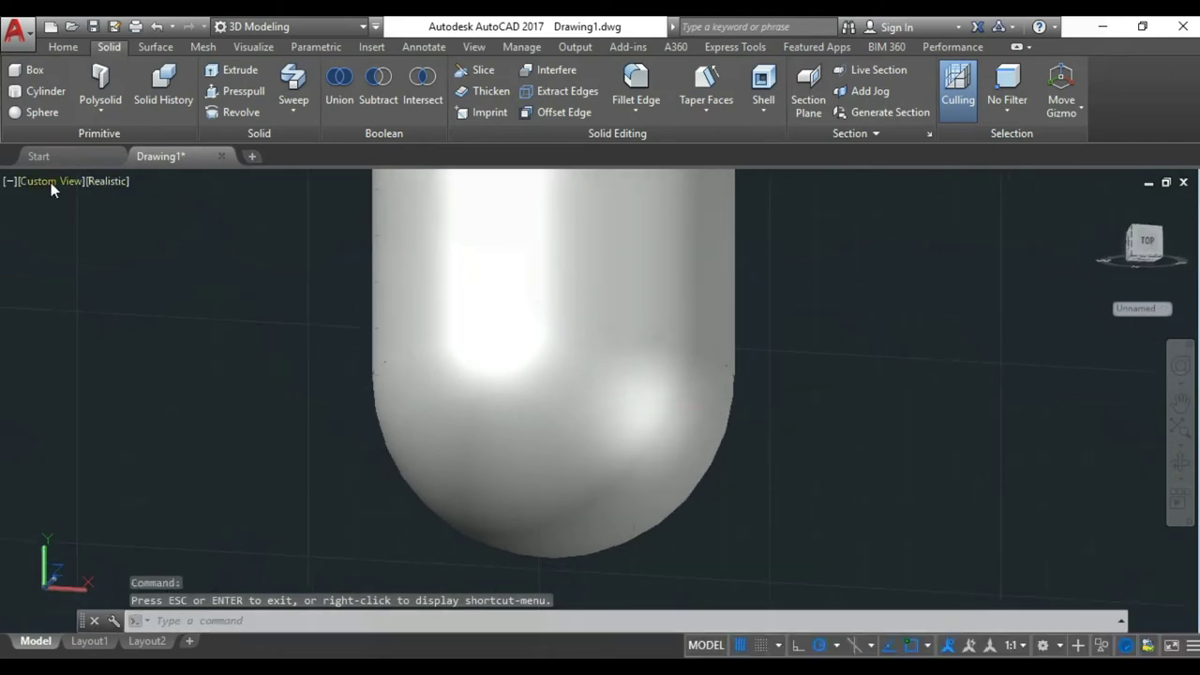
{"action": "left_click", "coordinate": [52, 182]}
{"action": "left_click", "coordinate": [94, 308]}
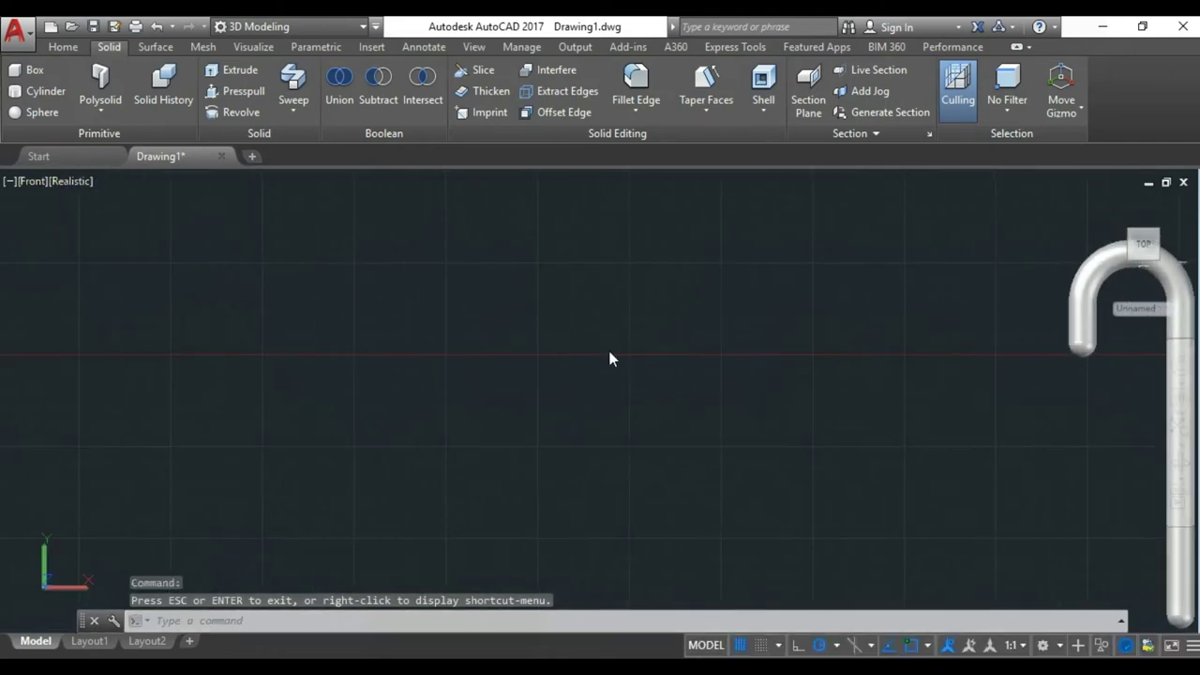
Drag the bottom sphere cap's quadrant grip so it sits flush with the shaft edge
{"action": "scroll", "coordinate": [872, 450], "scroll_direction": "up", "scroll_amount": 3}
{"action": "scroll", "coordinate": [750, 413], "scroll_direction": "up", "scroll_amount": 3}
{"action": "scroll", "coordinate": [741, 412], "scroll_direction": "up", "scroll_amount": 3}
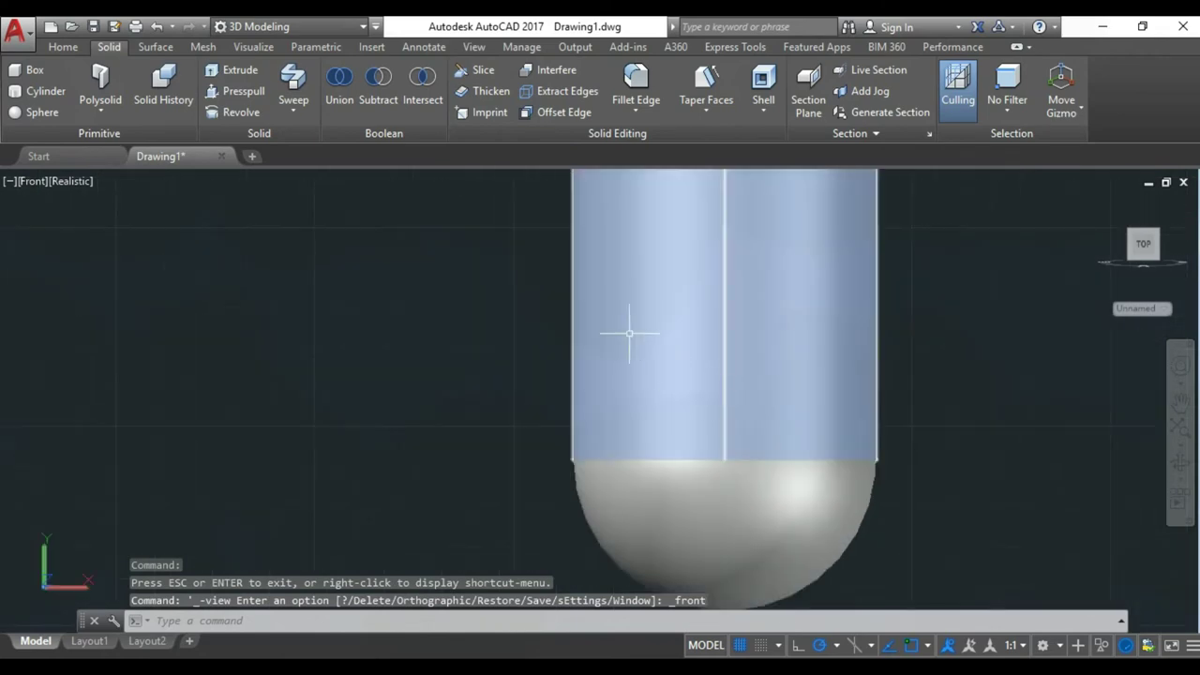
{"action": "scroll", "coordinate": [664, 455], "scroll_direction": "up", "scroll_amount": 2}
{"action": "left_click", "coordinate": [672, 447]}
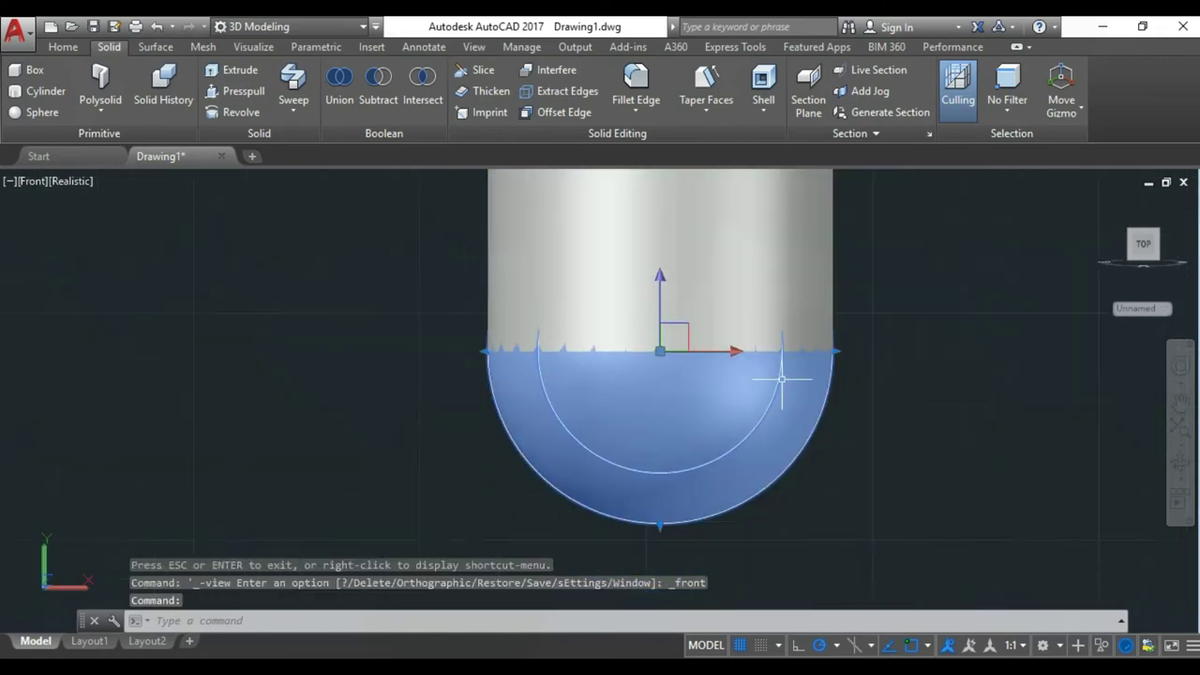
{"action": "scroll", "coordinate": [788, 375], "scroll_direction": "up", "scroll_amount": 3}
{"action": "scroll", "coordinate": [819, 355], "scroll_direction": "up", "scroll_amount": 2}
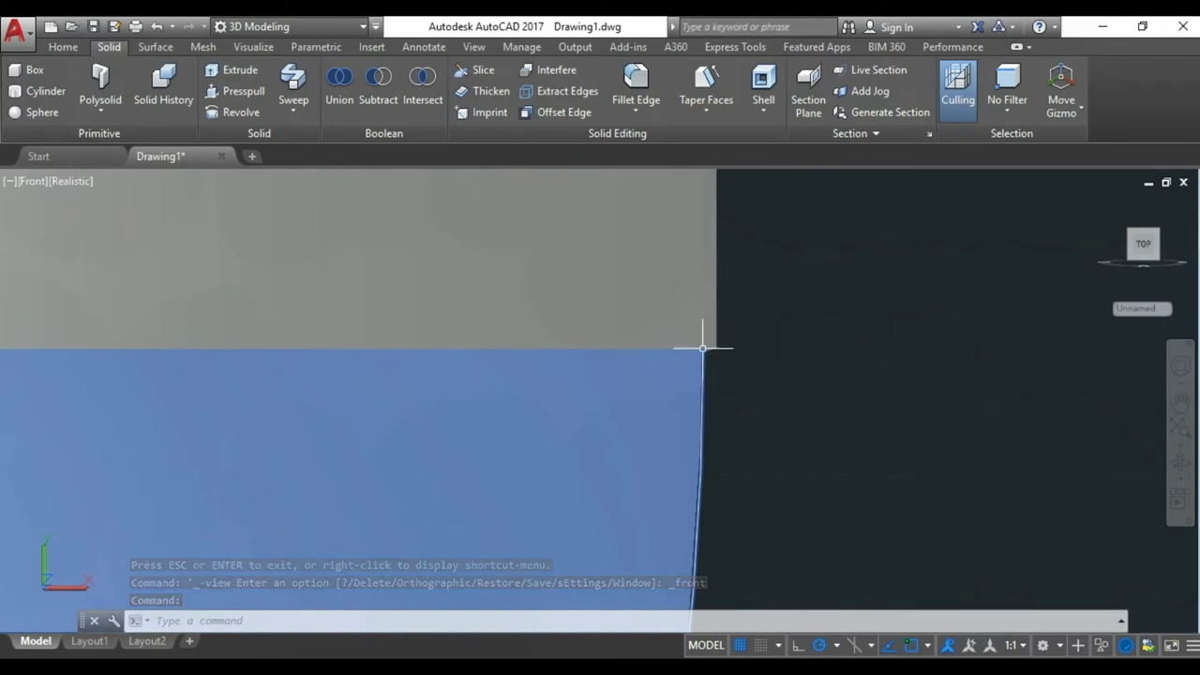
{"action": "left_click", "coordinate": [702, 347]}
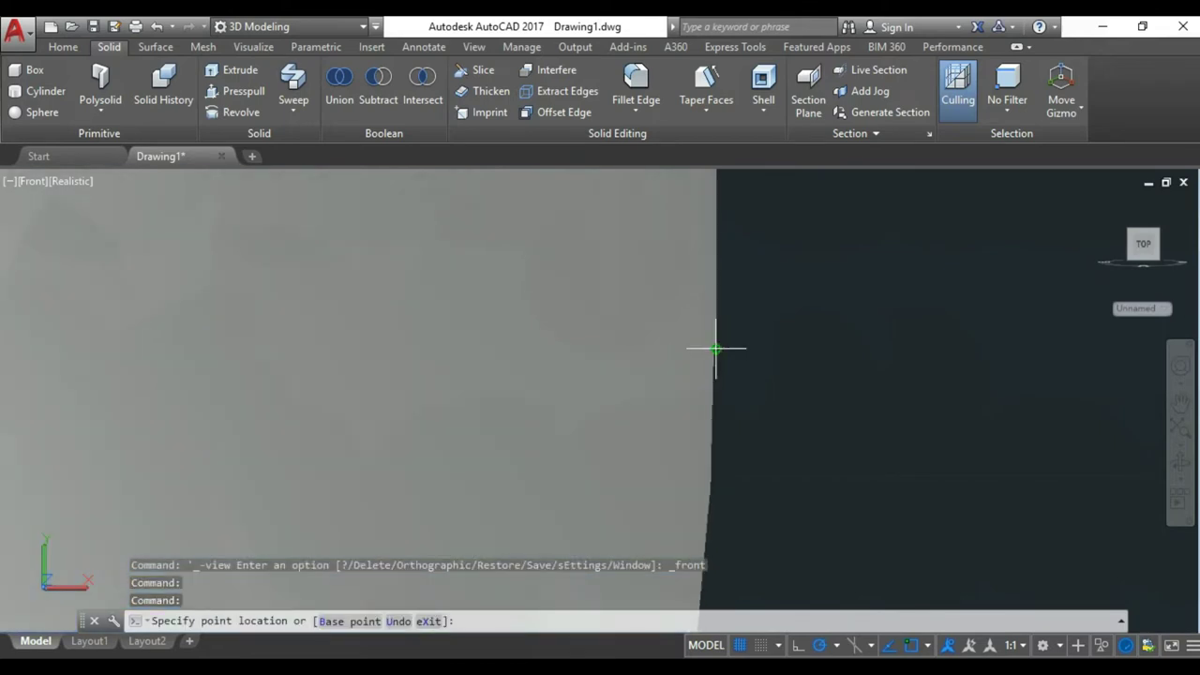
{"action": "left_click", "coordinate": [716, 348]}
{"action": "scroll", "coordinate": [719, 411], "scroll_direction": "down", "scroll_amount": 3}
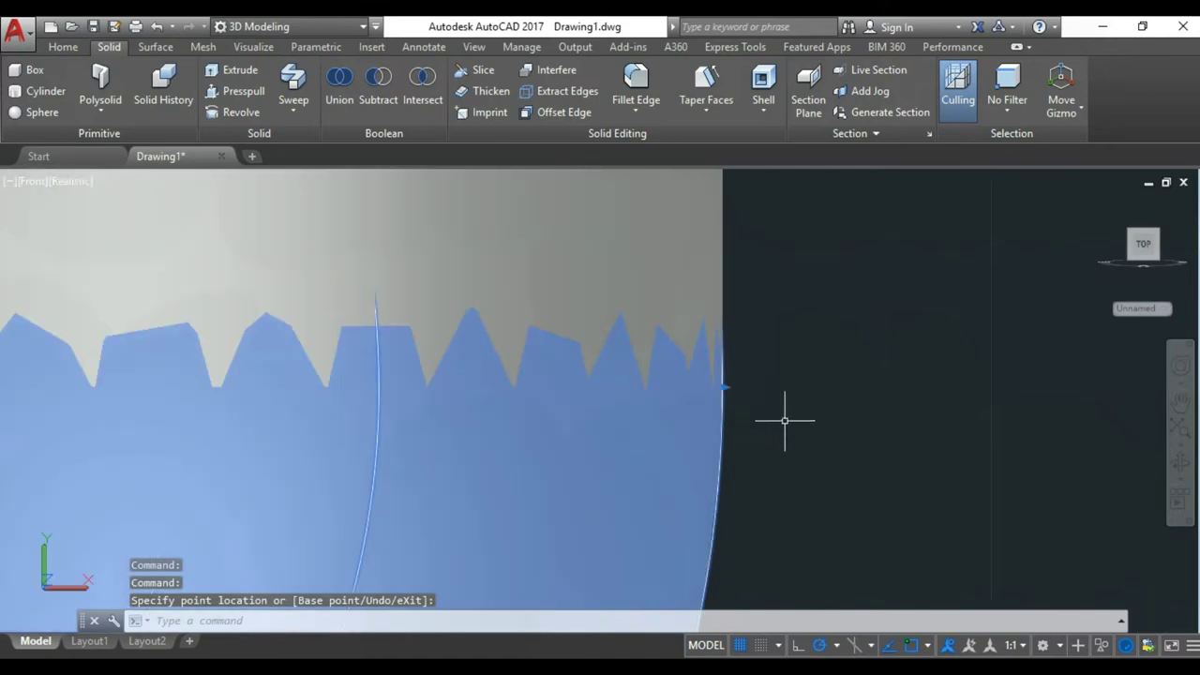
{"action": "scroll", "coordinate": [785, 415], "scroll_direction": "down", "scroll_amount": 3}
{"action": "key", "text": "Escape"}
Orbit the cane back to a tilted 3D angle showing both rounded ends
{"action": "scroll", "coordinate": [763, 329], "scroll_direction": "down", "scroll_amount": 5}
{"action": "scroll", "coordinate": [710, 336], "scroll_direction": "down", "scroll_amount": 3}
{"action": "scroll", "coordinate": [710, 335], "scroll_direction": "down", "scroll_amount": 5}
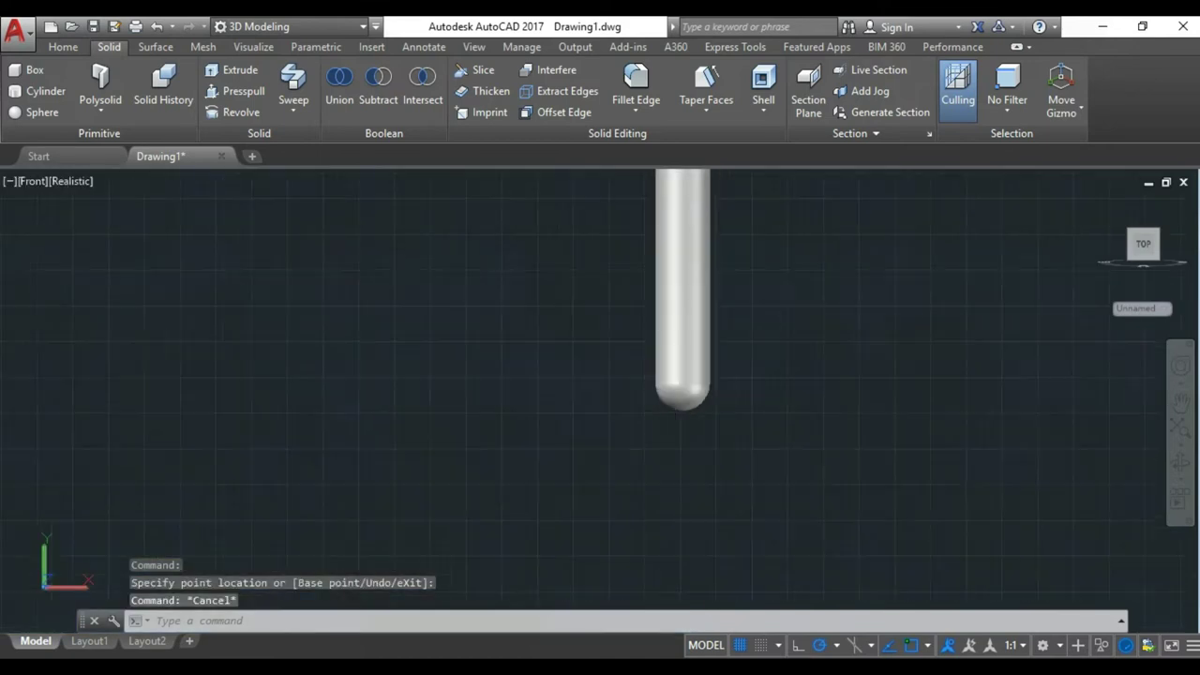
{"action": "scroll", "coordinate": [681, 429], "scroll_direction": "down", "scroll_amount": 3}
{"action": "scroll", "coordinate": [684, 278], "scroll_direction": "up", "scroll_amount": 3}
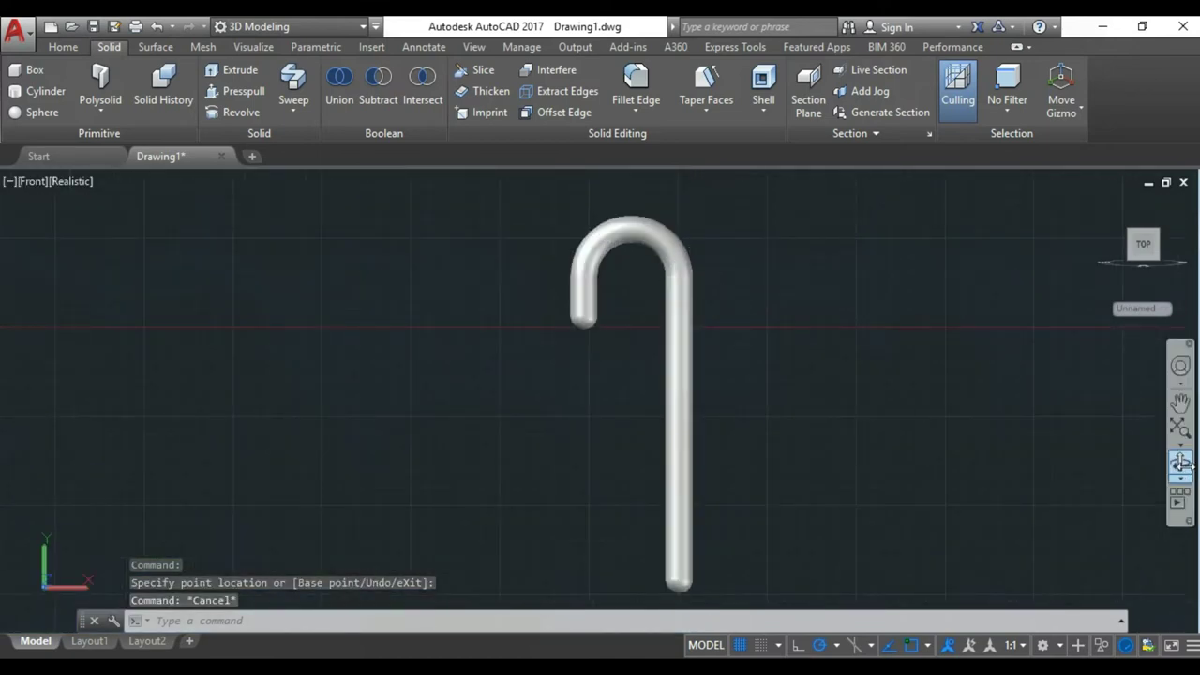
{"action": "left_click", "coordinate": [1180, 461]}
{"action": "mouse_move", "coordinate": [782, 437]}
{"action": "left_mouse_down"}
{"action": "mouse_move", "coordinate": [783, 319]}
{"action": "mouse_move", "coordinate": [785, 503]}
{"action": "mouse_move", "coordinate": [779, 485]}
{"action": "mouse_move", "coordinate": [422, 407]}
{"action": "mouse_move", "coordinate": [587, 271]}
{"action": "left_mouse_up"}
{"action": "key", "text": "Escape"}
{"action": "scroll", "coordinate": [588, 271], "scroll_direction": "down", "scroll_amount": 2}
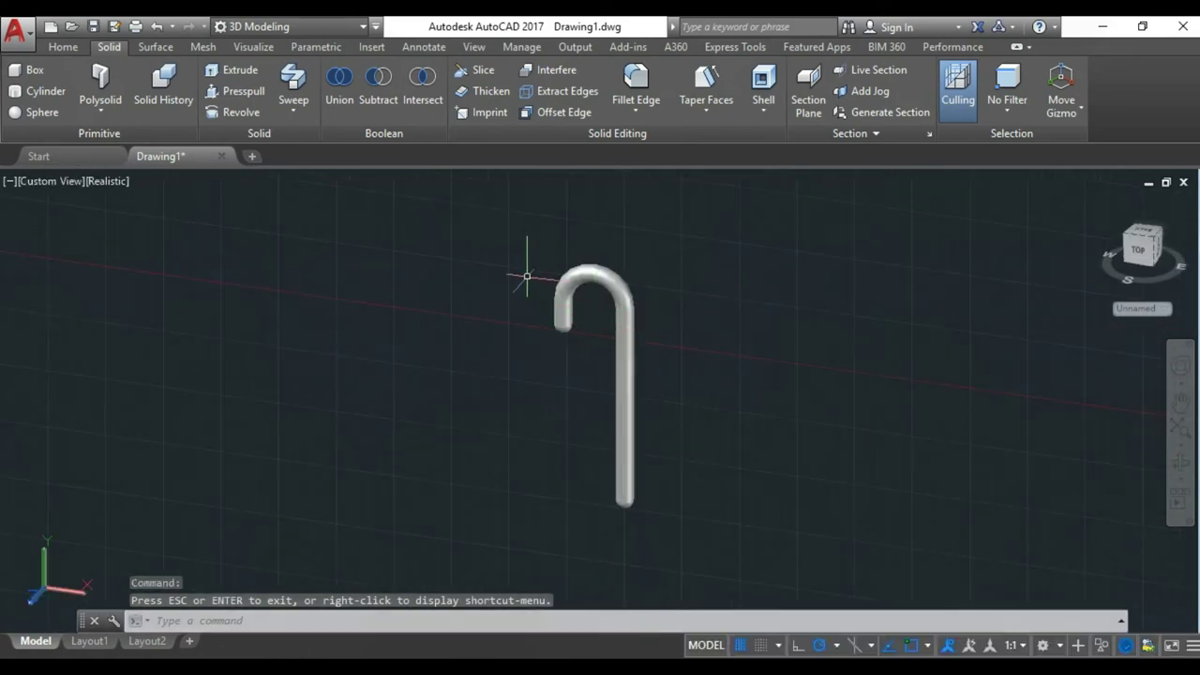
Union the cane pipe, the hook-end sphere cap and the bottom sphere cap into one solid
{"action": "left_click", "coordinate": [339, 79]}
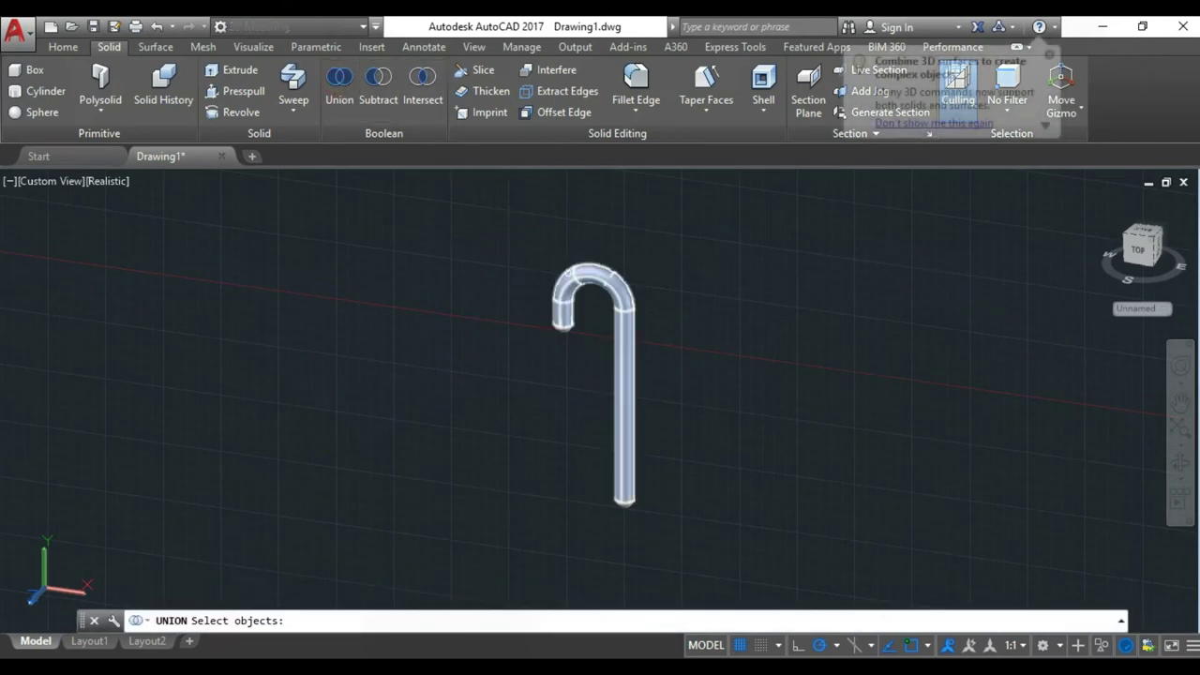
{"action": "left_click", "coordinate": [570, 288]}
{"action": "scroll", "coordinate": [549, 324], "scroll_direction": "up", "scroll_amount": 3}
{"action": "left_click", "coordinate": [523, 323]}
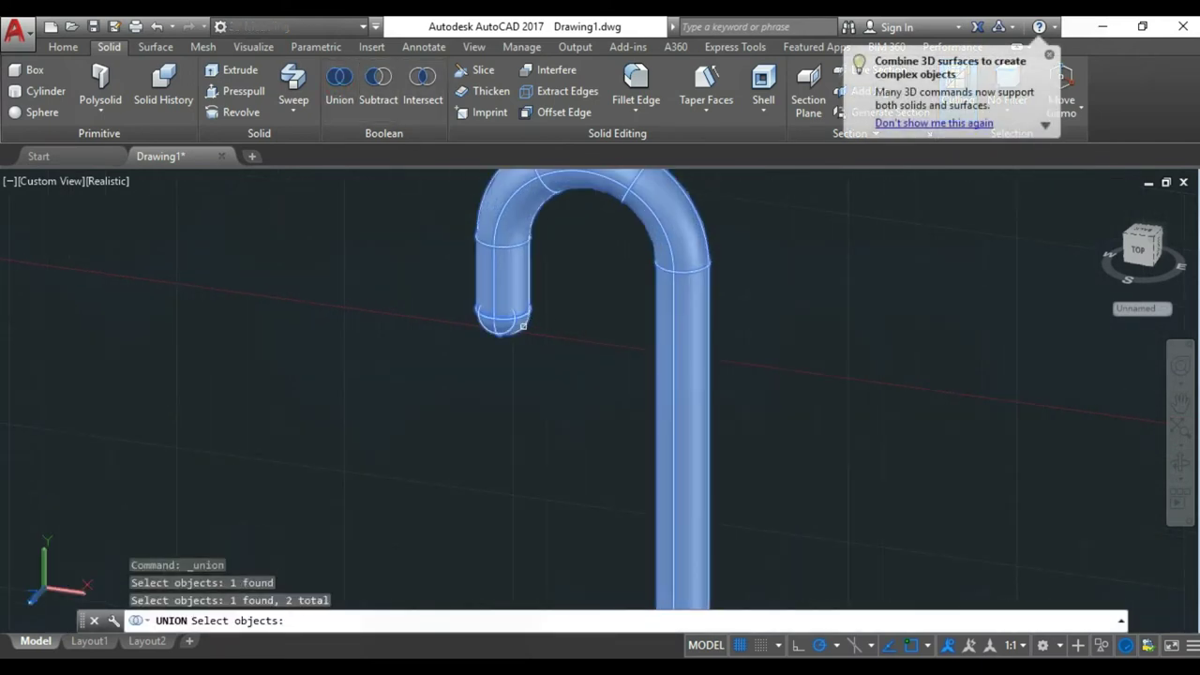
{"action": "scroll", "coordinate": [563, 264], "scroll_direction": "down", "scroll_amount": 2}
{"action": "middle_click_drag", "start_coordinate": [647, 330], "coordinate": [645, 246]}
{"action": "scroll", "coordinate": [647, 530], "scroll_direction": "up", "scroll_amount": 2}
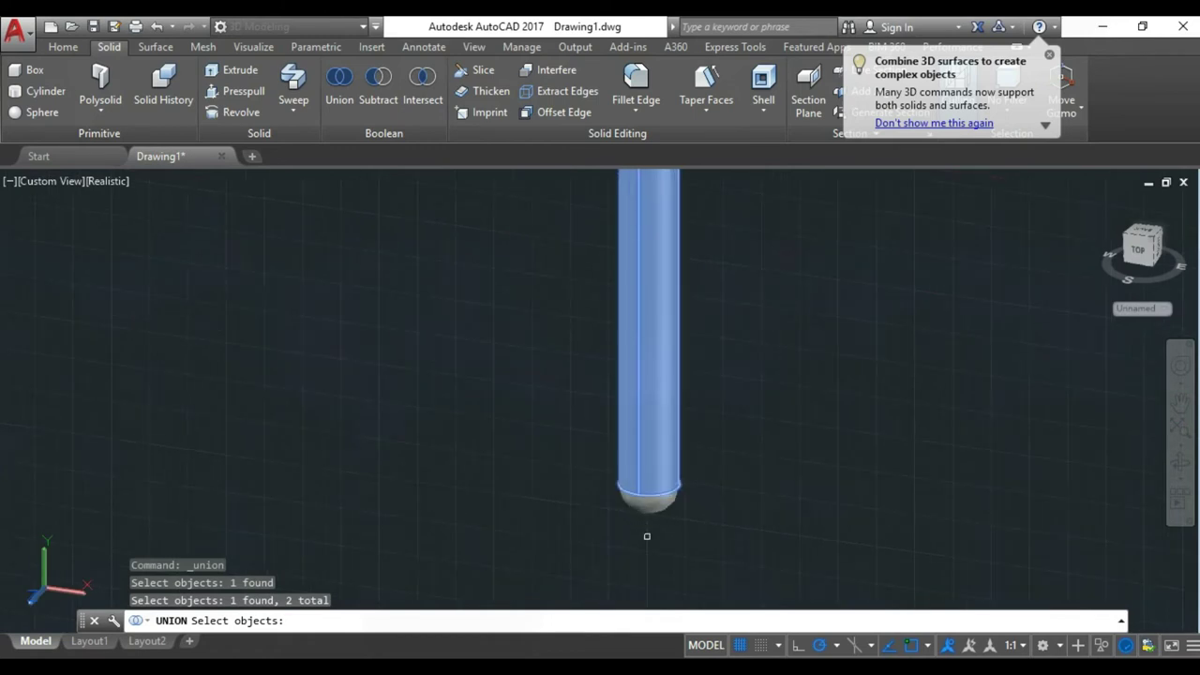
{"action": "left_click", "coordinate": [650, 506]}
{"action": "scroll", "coordinate": [647, 502], "scroll_direction": "down", "scroll_amount": 1}
{"action": "scroll", "coordinate": [661, 487], "scroll_direction": "down", "scroll_amount": 1}
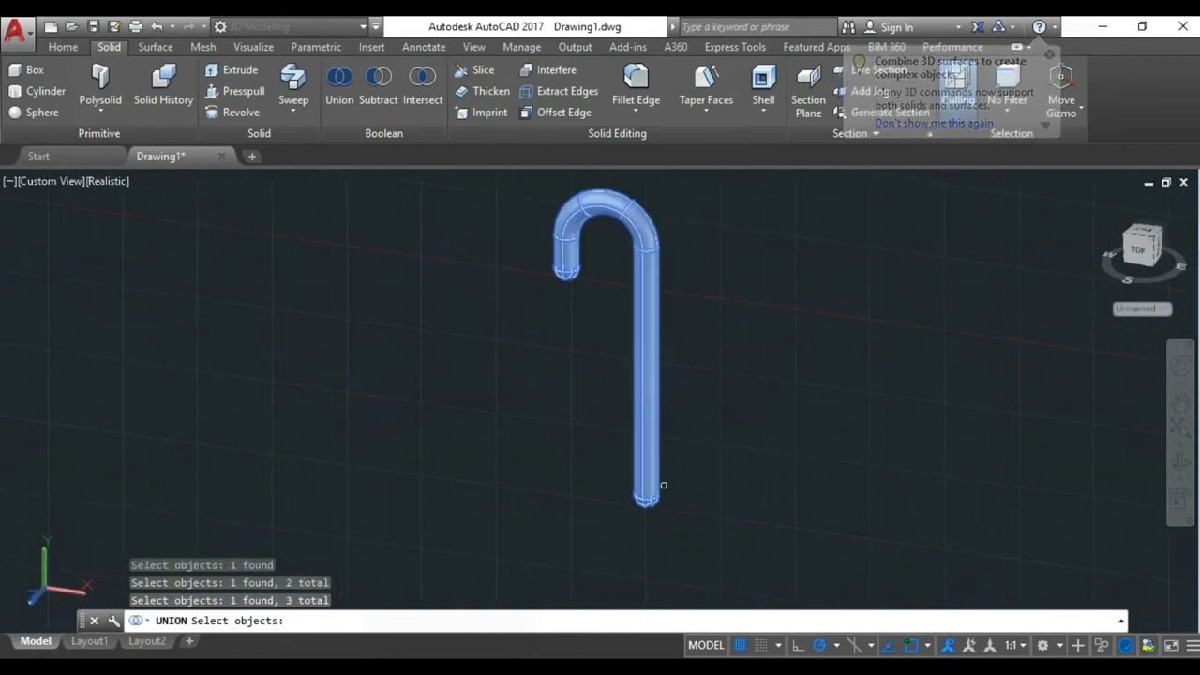
{"action": "key", "text": "Return"}
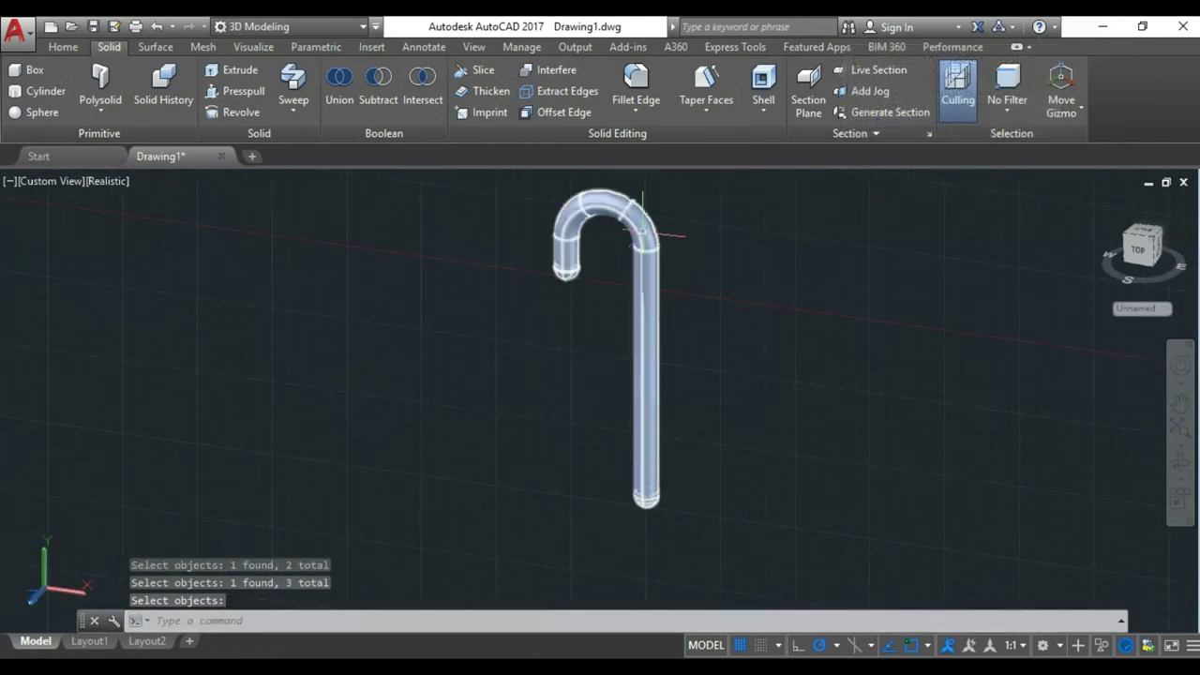
{"action": "scroll", "coordinate": [580, 194], "scroll_direction": "up", "scroll_amount": 1}
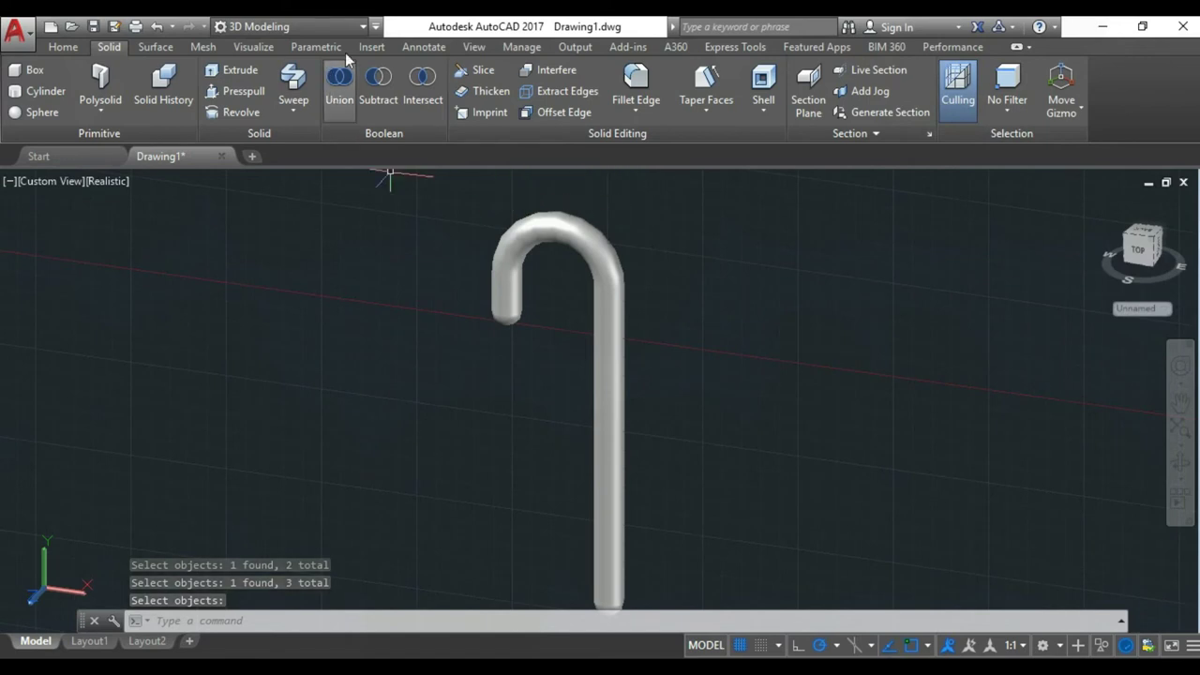
{"action": "left_click", "coordinate": [272, 45]}
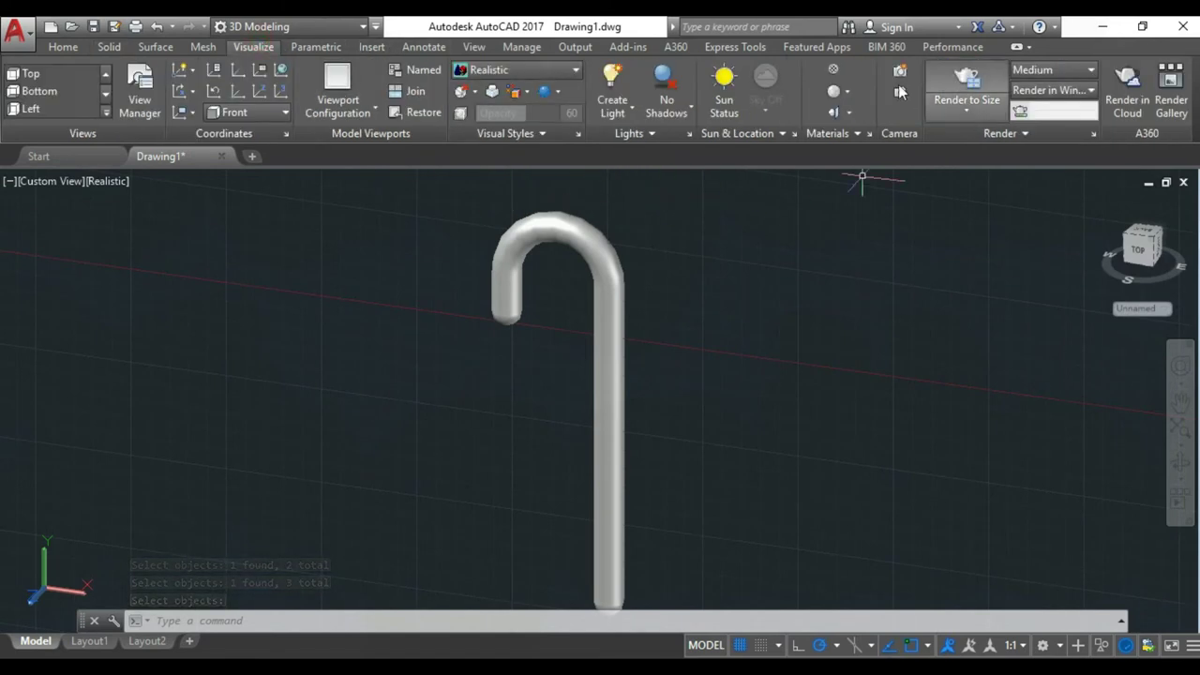
Apply the candy-cane material to the cane, accept Planar mapping, and close the Materials Browser
{"action": "left_click", "coordinate": [832, 69]}
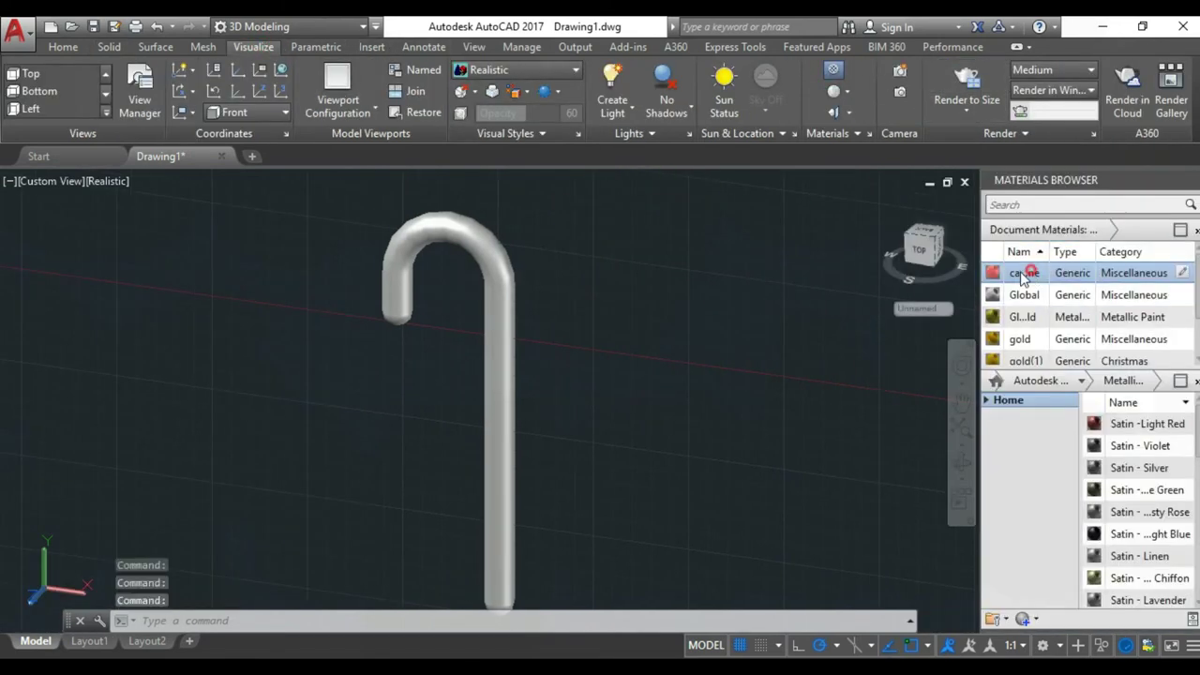
{"action": "left_click_drag", "start_coordinate": [509, 272], "coordinate": [502, 274]}
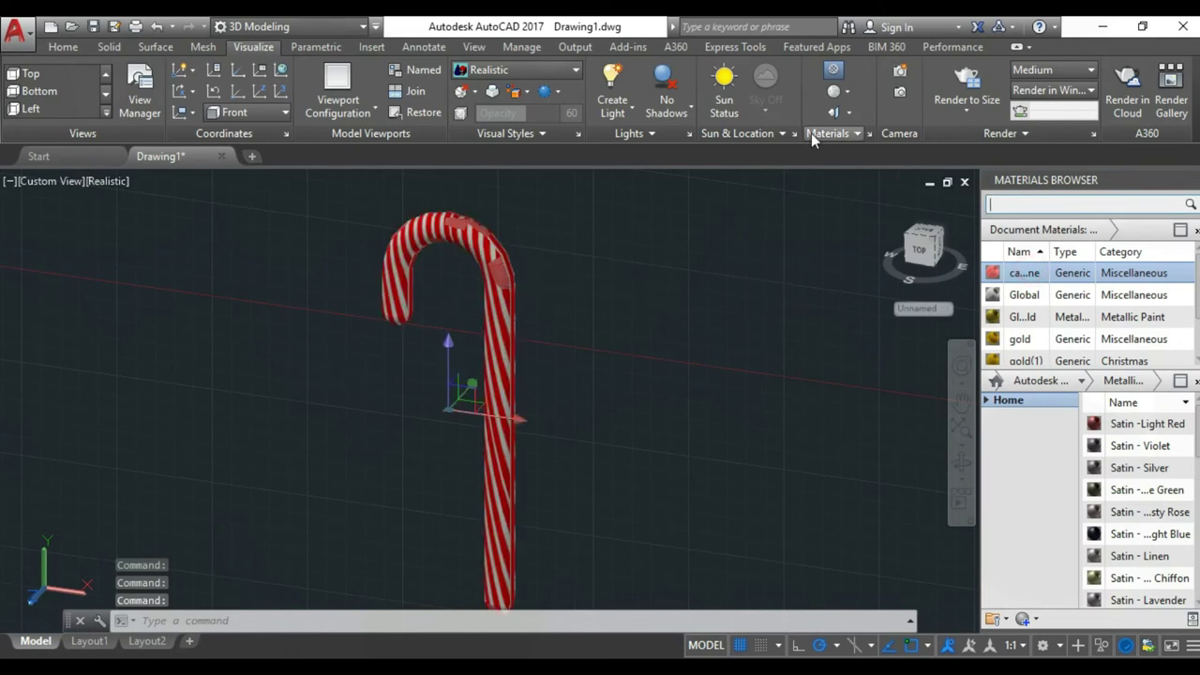
{"action": "left_click", "coordinate": [833, 113]}
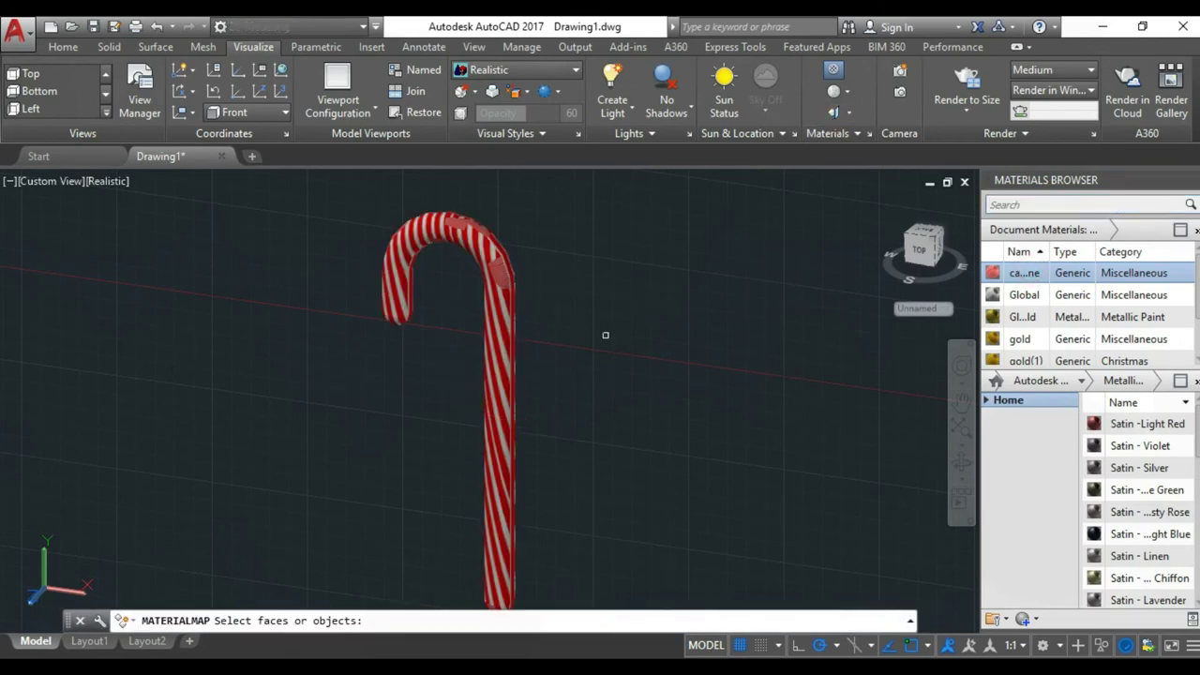
{"action": "scroll", "coordinate": [605, 334], "scroll_direction": "down", "scroll_amount": 2}
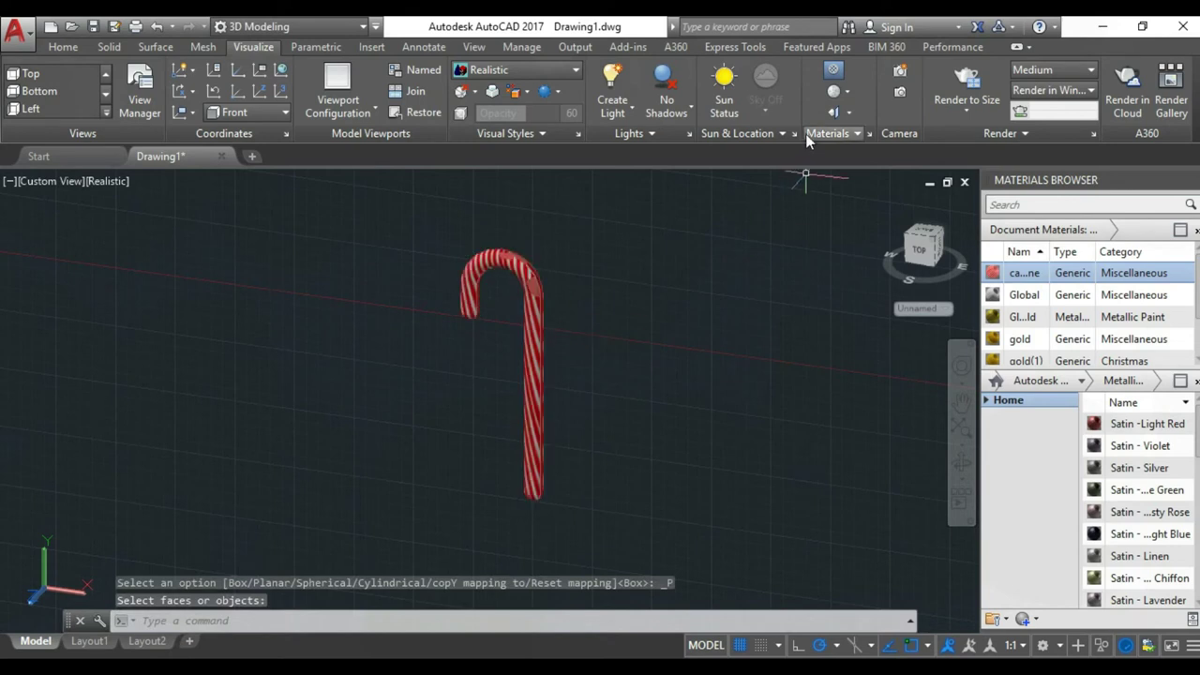
{"action": "left_click", "coordinate": [543, 318]}
{"action": "key", "text": "Return"}
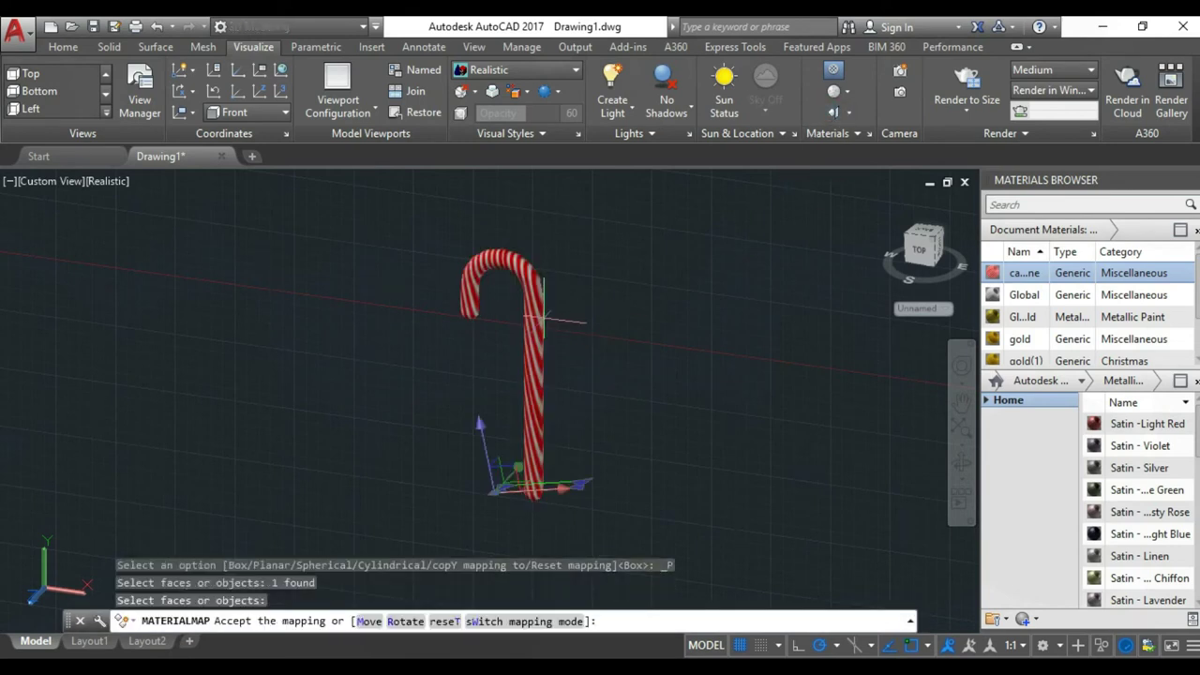
{"action": "scroll", "coordinate": [557, 468], "scroll_direction": "up", "scroll_amount": 3}
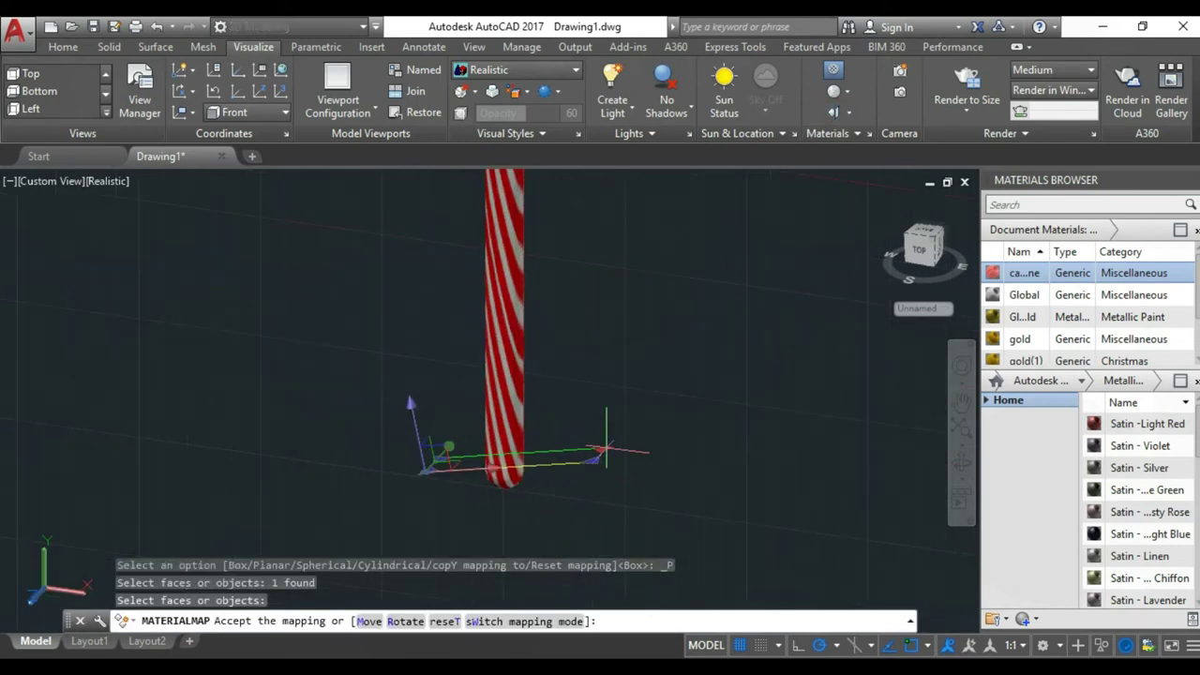
{"action": "scroll", "coordinate": [557, 468], "scroll_direction": "down", "scroll_amount": 3}
{"action": "middle_click_drag", "start_coordinate": [557, 468], "coordinate": [637, 459], "text": "shift"}
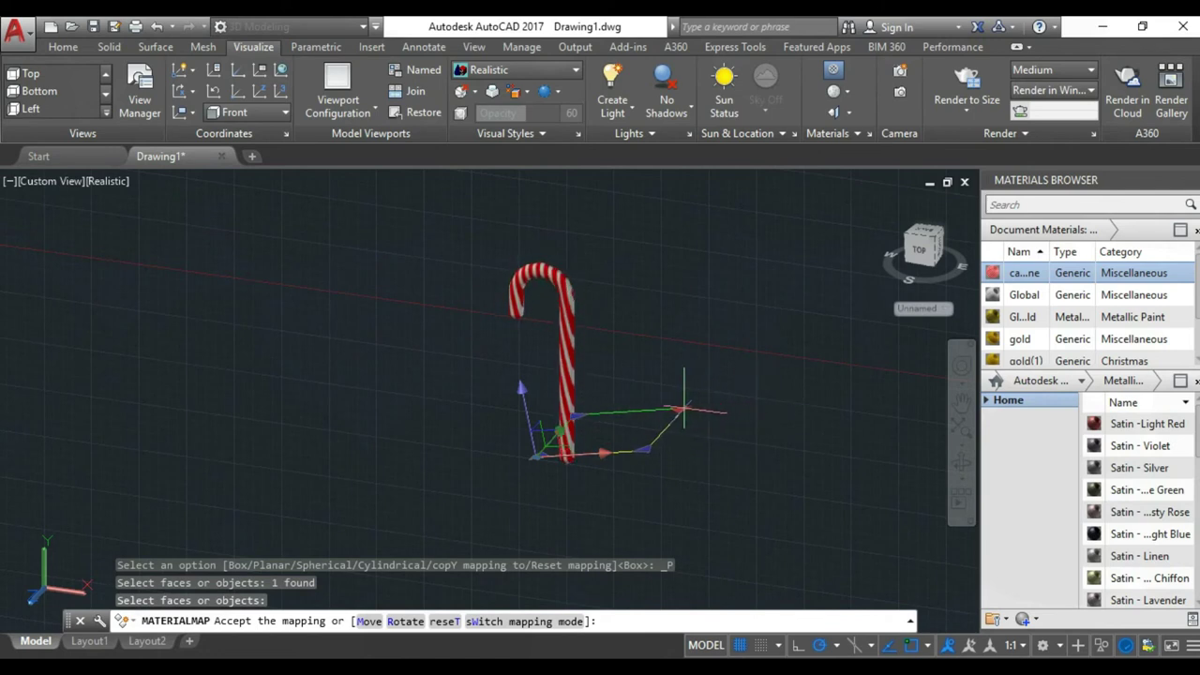
{"action": "key", "text": "Return"}
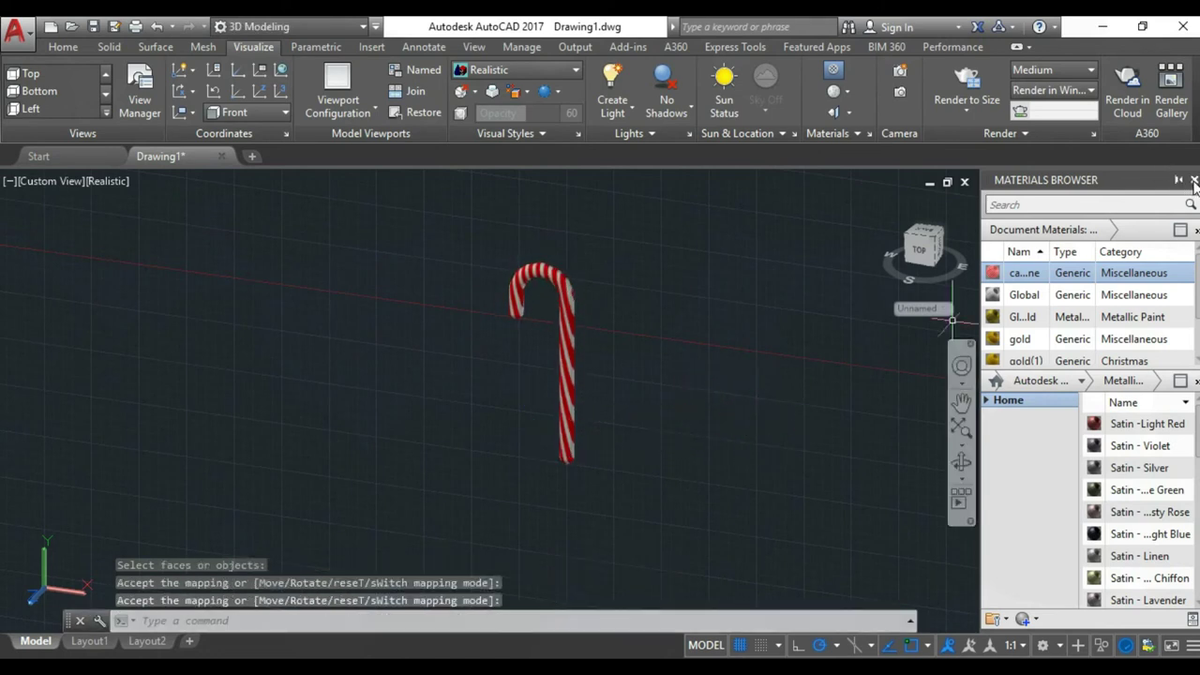
{"action": "left_click", "coordinate": [1193, 180]}
{"action": "scroll", "coordinate": [633, 377], "scroll_direction": "down", "scroll_amount": 2}
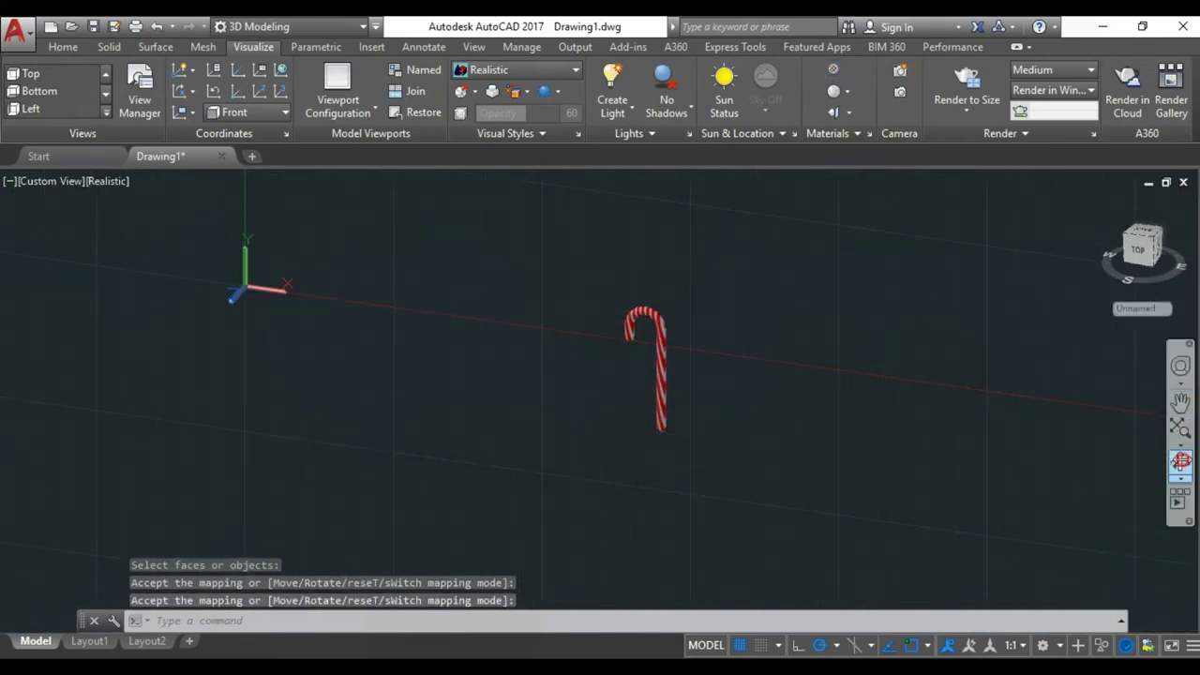
Orbit the striped cane, then check it from the Top and Front views
{"action": "left_click", "coordinate": [1180, 461]}
{"action": "mouse_move", "coordinate": [659, 356]}
{"action": "left_mouse_down"}
{"action": "mouse_move", "coordinate": [688, 330]}
{"action": "mouse_move", "coordinate": [763, 313]}
{"action": "mouse_move", "coordinate": [541, 319]}
{"action": "mouse_move", "coordinate": [823, 343]}
{"action": "mouse_move", "coordinate": [656, 386]}
{"action": "mouse_move", "coordinate": [661, 243]}
{"action": "mouse_move", "coordinate": [616, 461]}
{"action": "mouse_move", "coordinate": [637, 281]}
{"action": "mouse_move", "coordinate": [587, 395]}
{"action": "mouse_move", "coordinate": [493, 362]}
{"action": "mouse_move", "coordinate": [369, 276]}
{"action": "mouse_move", "coordinate": [665, 345]}
{"action": "mouse_move", "coordinate": [638, 394]}
{"action": "mouse_move", "coordinate": [600, 394]}
{"action": "left_mouse_up"}
{"action": "key", "text": "Escape"}
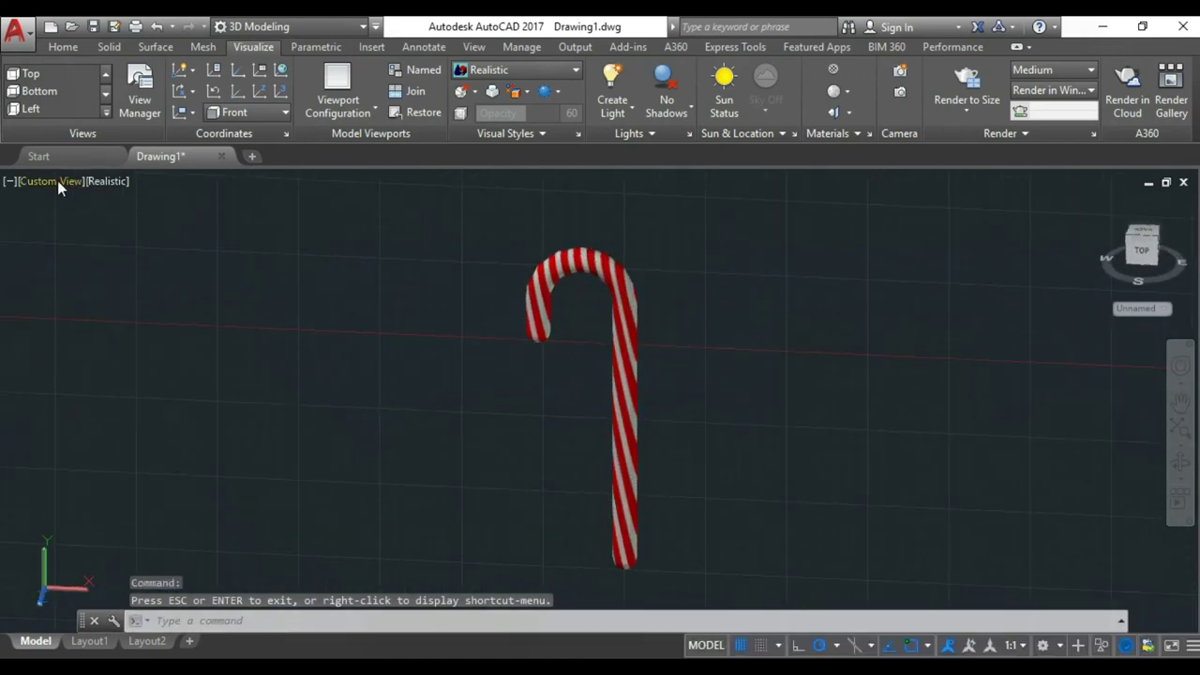
{"action": "left_click", "coordinate": [58, 182]}
{"action": "left_click", "coordinate": [89, 220]}
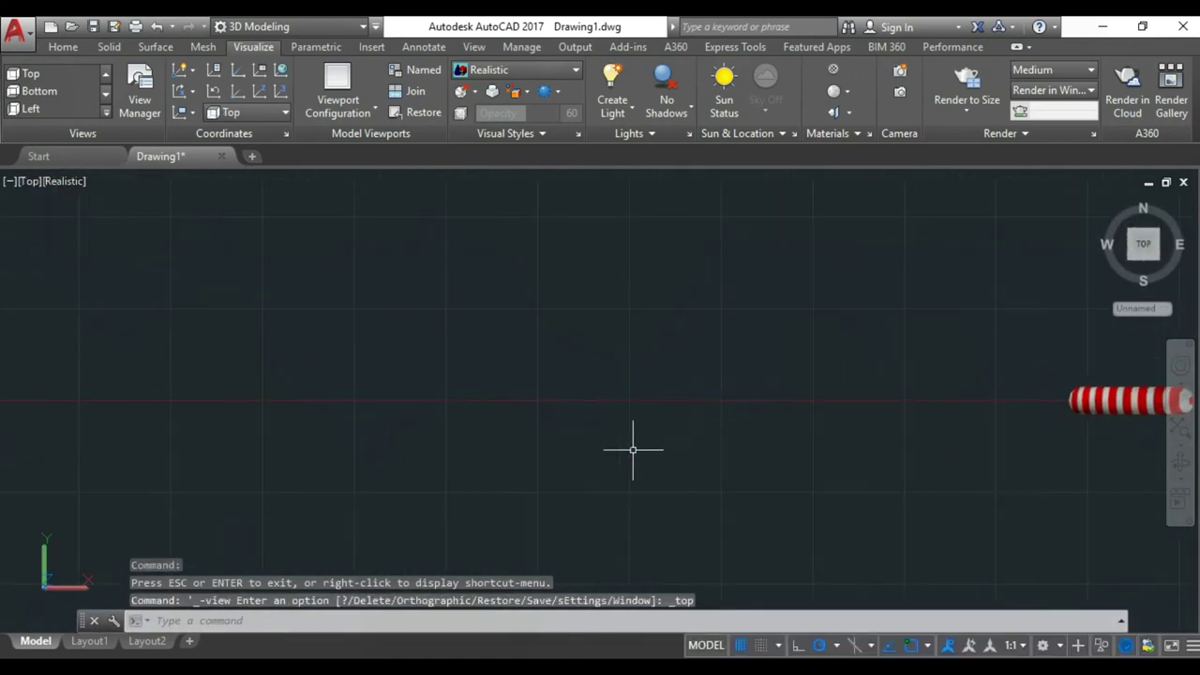
{"action": "left_click", "coordinate": [38, 181]}
{"action": "left_click", "coordinate": [82, 303]}
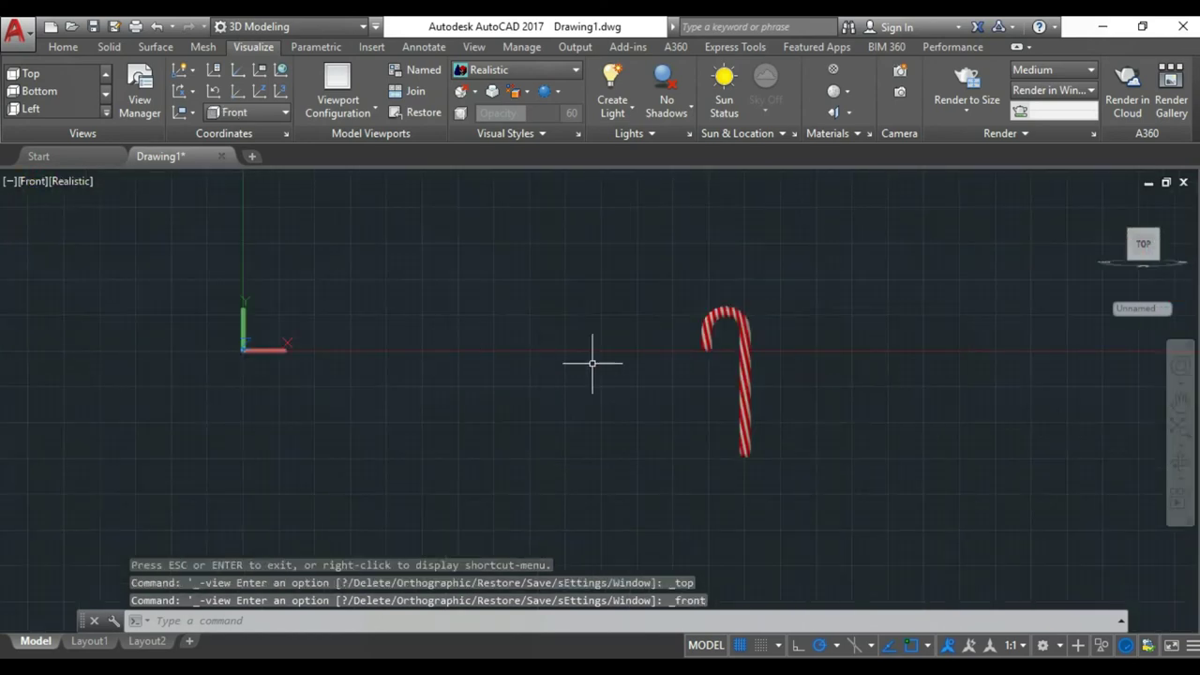
Check the cane from the Left and Right side views
{"action": "scroll", "coordinate": [839, 356], "scroll_direction": "up", "scroll_amount": 3}
{"action": "scroll", "coordinate": [396, 312], "scroll_direction": "down", "scroll_amount": 1}
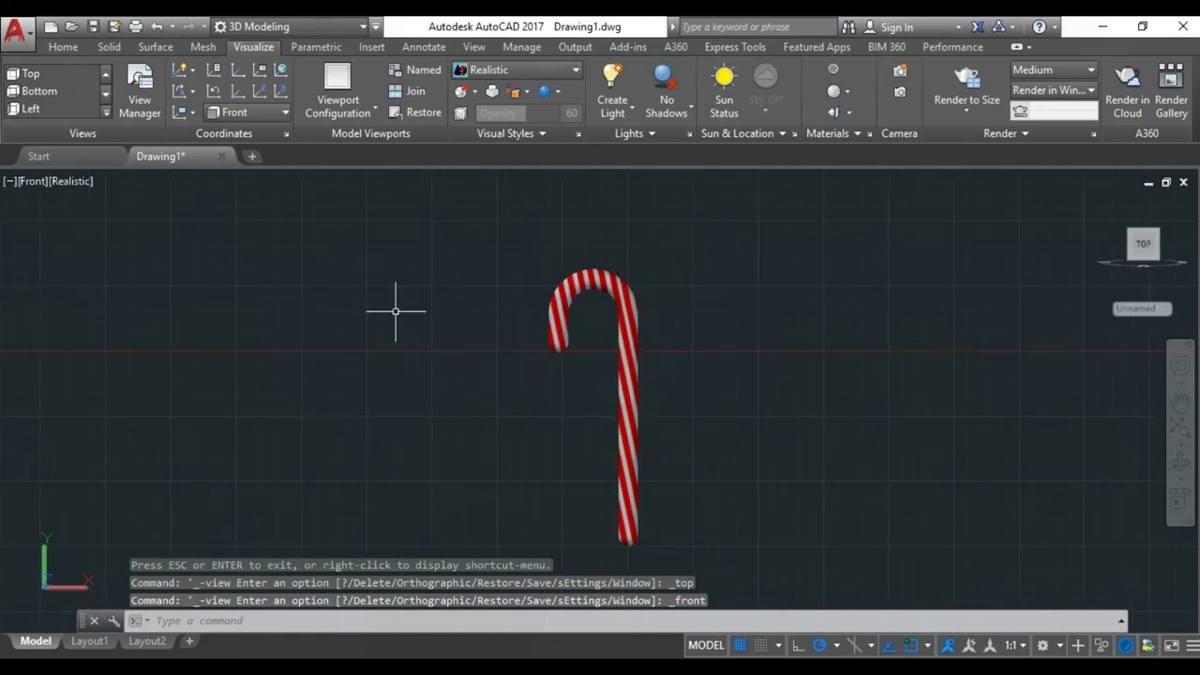
{"action": "left_click", "coordinate": [28, 184]}
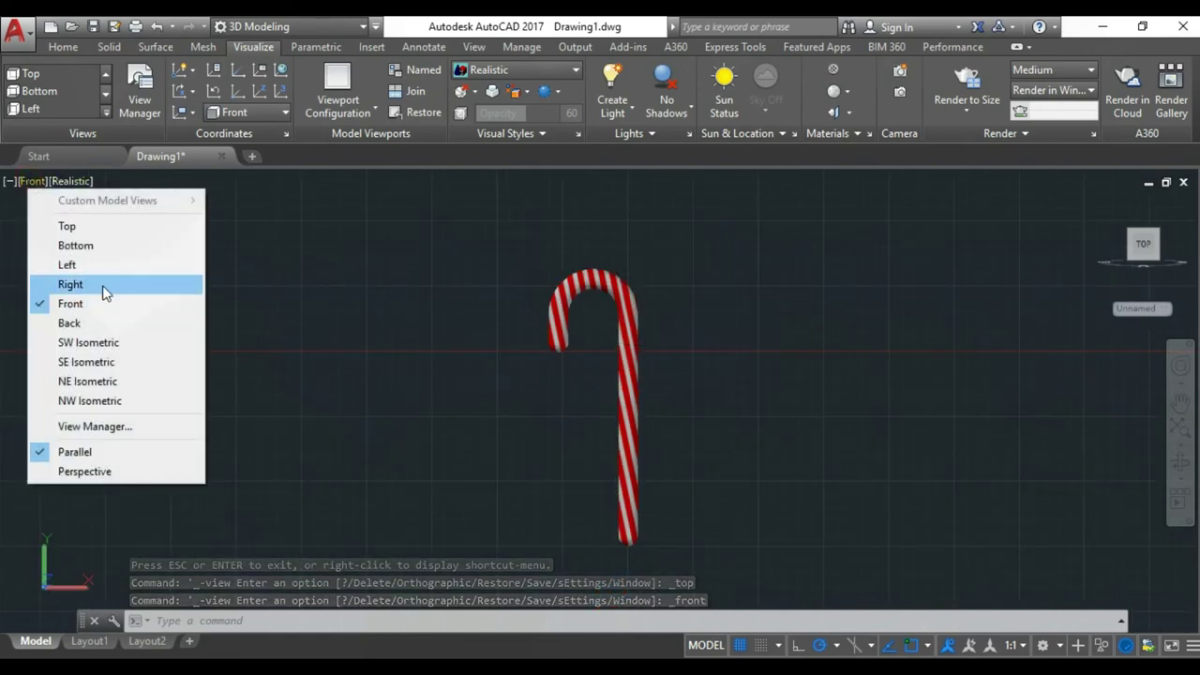
{"action": "left_click", "coordinate": [99, 262]}
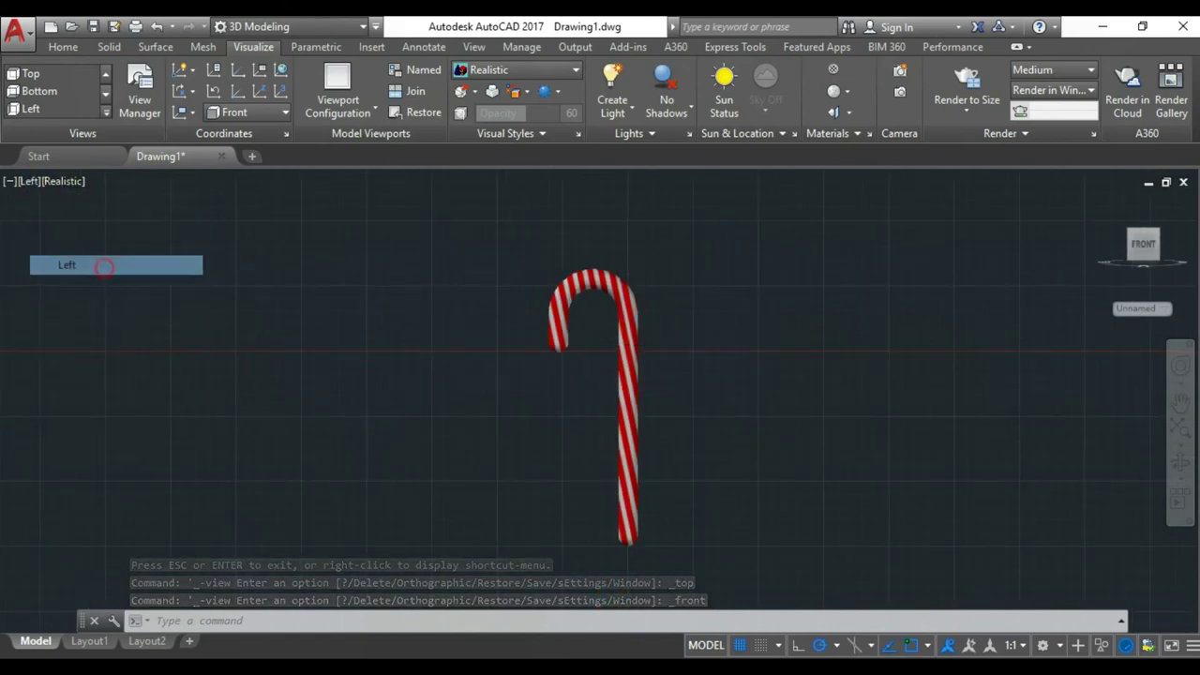
{"action": "left_click", "coordinate": [29, 183]}
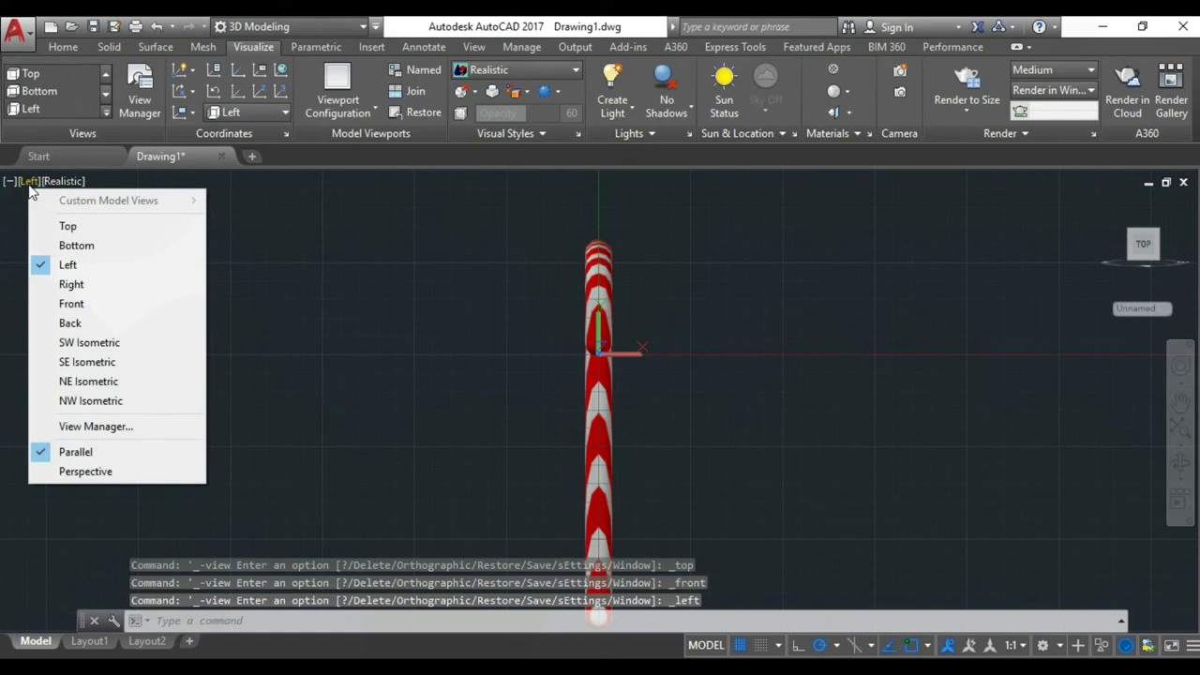
{"action": "left_click", "coordinate": [94, 284]}
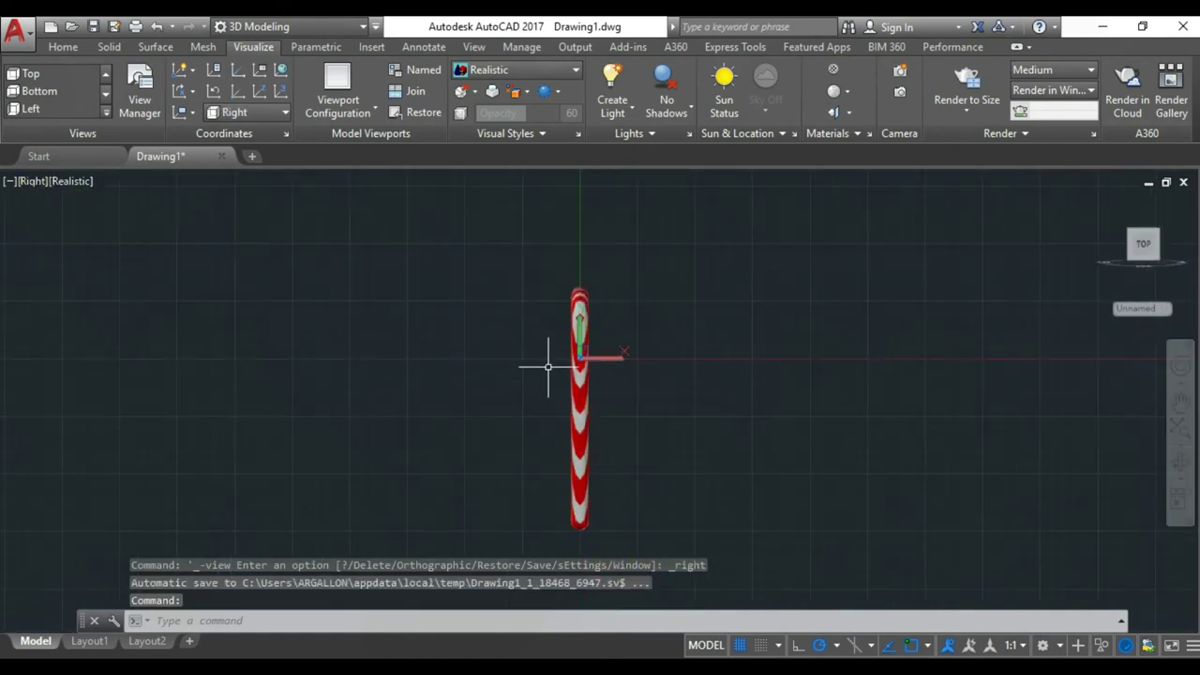
Orbit around the hook to a close, angled view of the cane
{"action": "left_click", "coordinate": [1180, 460]}
{"action": "mouse_move", "coordinate": [610, 377]}
{"action": "left_mouse_down"}
{"action": "mouse_move", "coordinate": [821, 363]}
{"action": "mouse_move", "coordinate": [810, 369]}
{"action": "left_mouse_up"}
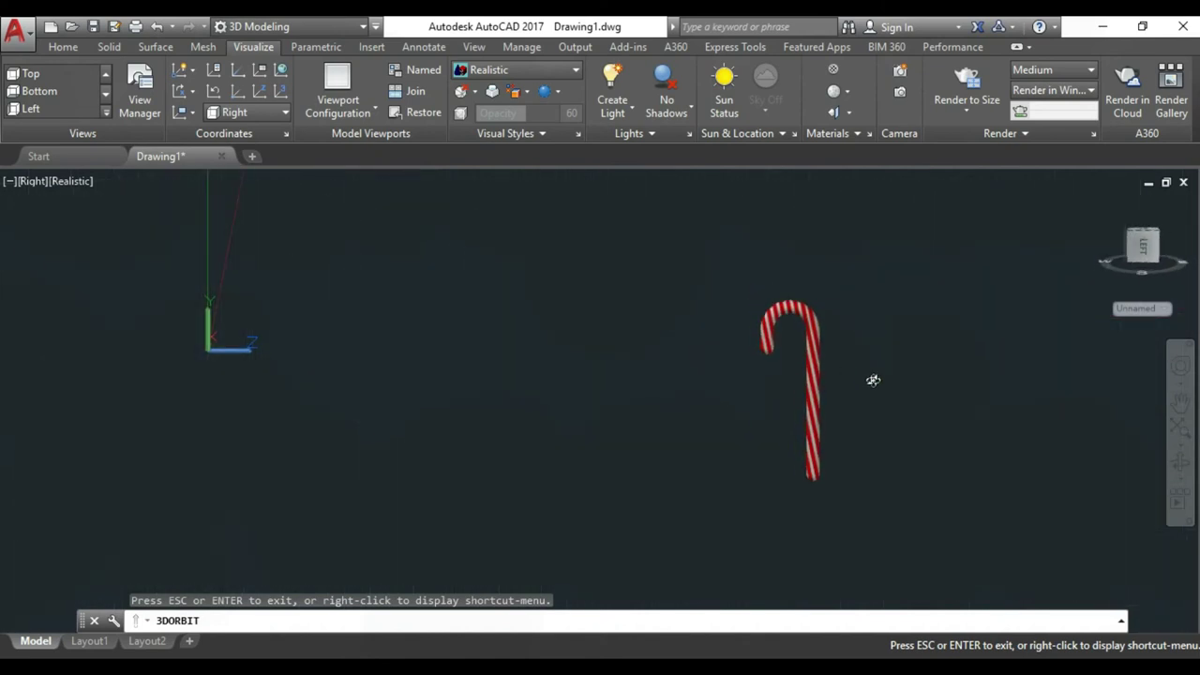
{"action": "mouse_move", "coordinate": [517, 343]}
{"action": "left_mouse_down"}
{"action": "mouse_move", "coordinate": [769, 325]}
{"action": "mouse_move", "coordinate": [694, 367]}
{"action": "mouse_move", "coordinate": [718, 297]}
{"action": "mouse_move", "coordinate": [755, 283]}
{"action": "mouse_move", "coordinate": [772, 327]}
{"action": "mouse_move", "coordinate": [758, 335]}
{"action": "left_mouse_up"}
{"action": "key", "text": "Escape"}
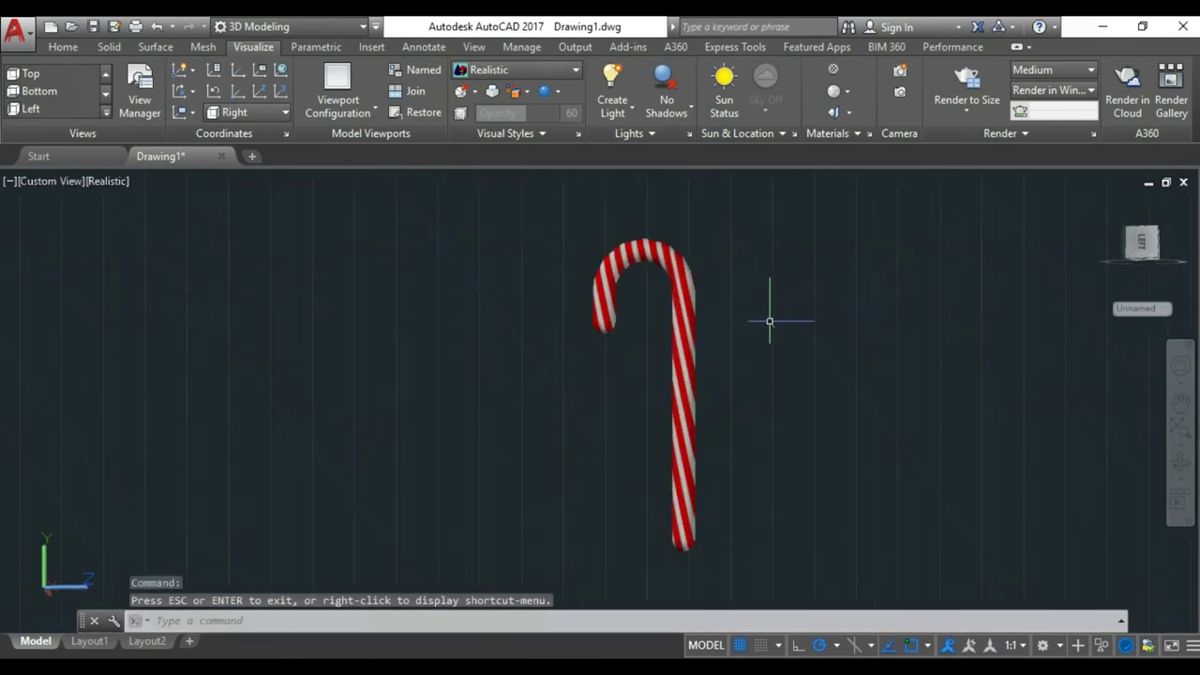
{"action": "left_click", "coordinate": [1179, 464]}
{"action": "mouse_move", "coordinate": [894, 370]}
{"action": "left_mouse_down"}
{"action": "mouse_move", "coordinate": [557, 351]}
{"action": "mouse_move", "coordinate": [509, 400]}
{"action": "mouse_move", "coordinate": [835, 404]}
{"action": "mouse_move", "coordinate": [716, 407]}
{"action": "mouse_move", "coordinate": [611, 375]}
{"action": "mouse_move", "coordinate": [600, 349]}
{"action": "mouse_move", "coordinate": [571, 384]}
{"action": "mouse_move", "coordinate": [598, 378]}
{"action": "left_mouse_up"}
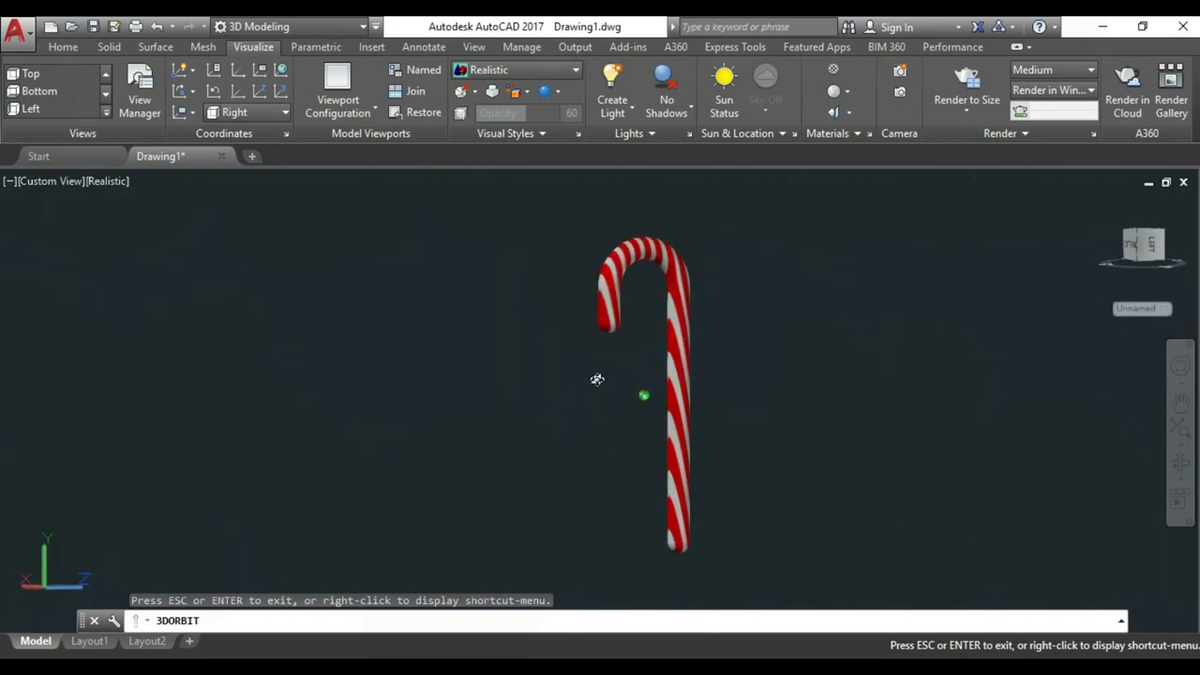
{"action": "mouse_move", "coordinate": [718, 335]}
{"action": "left_mouse_down"}
{"action": "mouse_move", "coordinate": [798, 410]}
{"action": "mouse_move", "coordinate": [638, 402]}
{"action": "left_mouse_up"}
Exit Orbit, keeping the angled view of the striped cane
{"action": "key", "text": "Escape"}
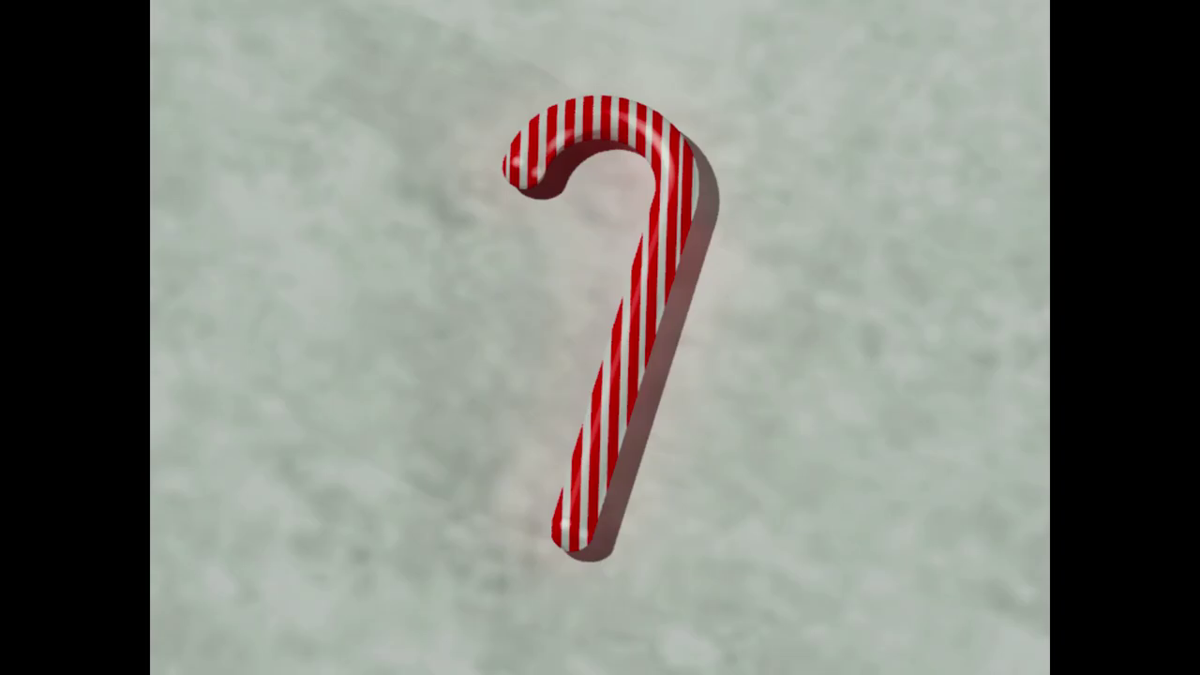